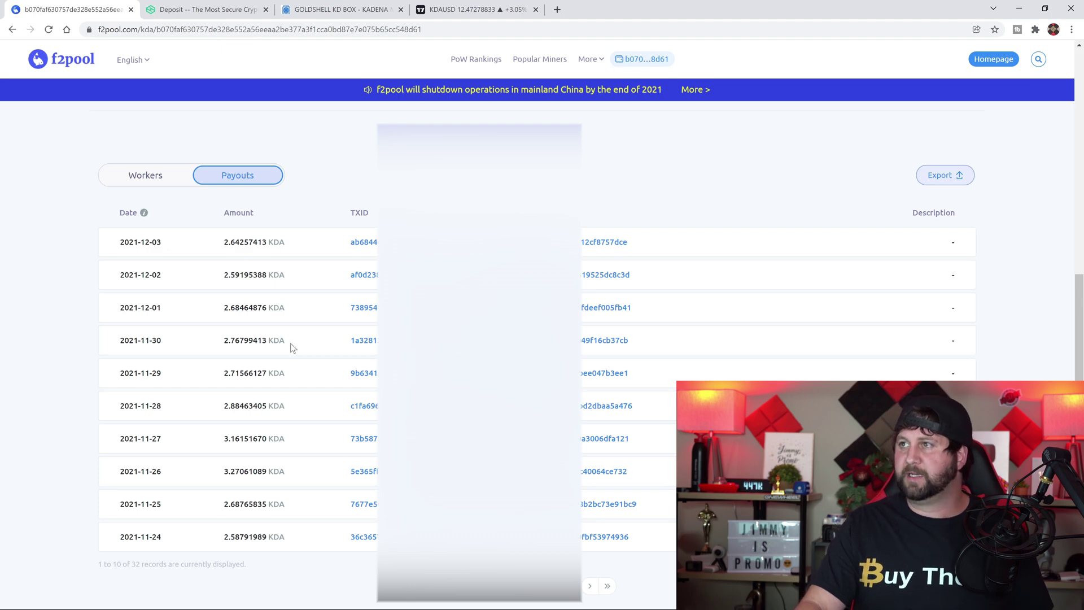
# Scroll back up the f2pool payout table and move to the Hotbit KDA deposit history
pyautogui.scroll(10, 292, 346)
pyautogui.hotkey('ctrl', 'Tab')
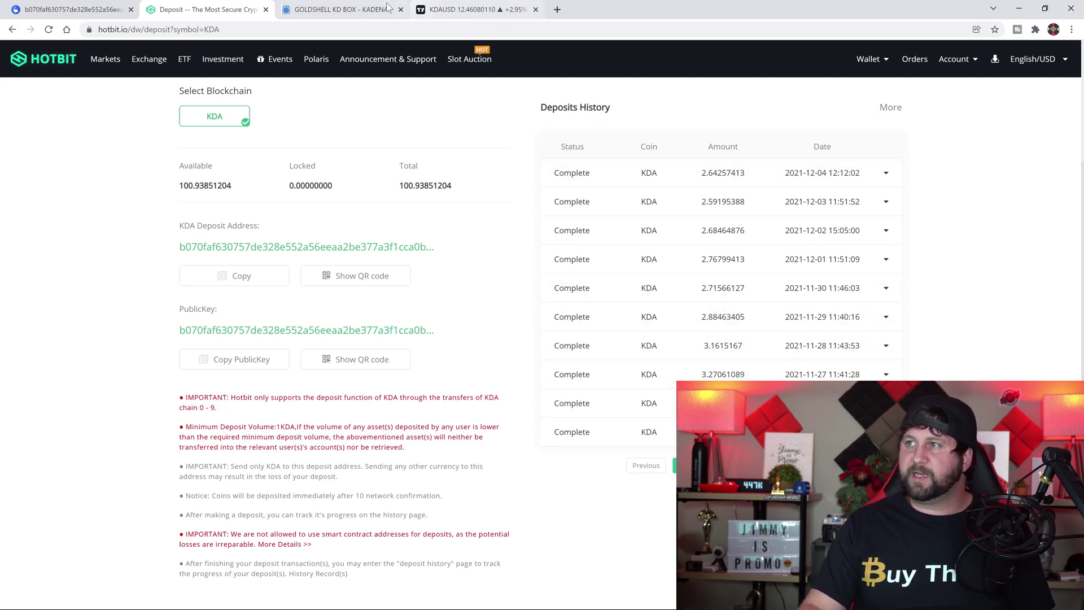
# Switch to the Goldshell KD Box product listing on ASIC Marketplace
pyautogui.click(367, 9)
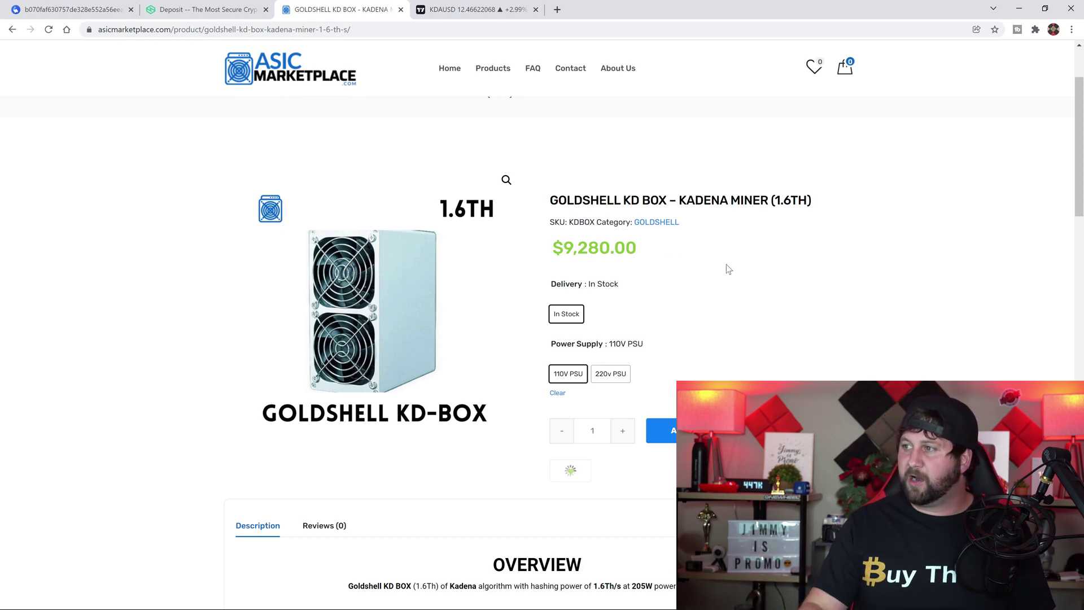
# Highlight the KD Box's $9,280.00 price several times, then bring up the KDAUSD chart
pyautogui.moveTo(654, 259); pyautogui.dragTo(549, 257)
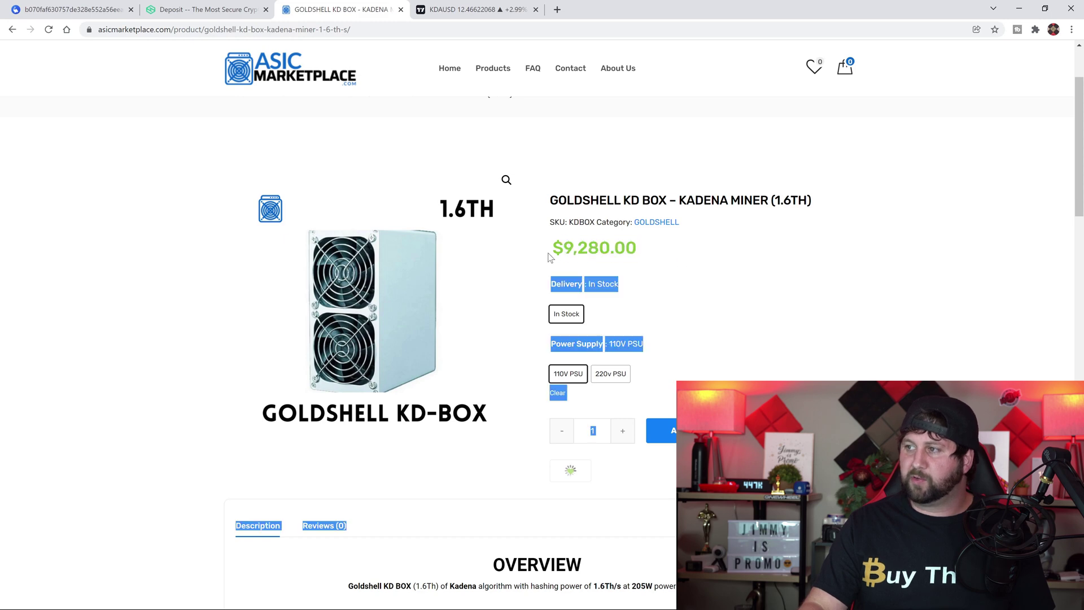
pyautogui.click(618, 277)
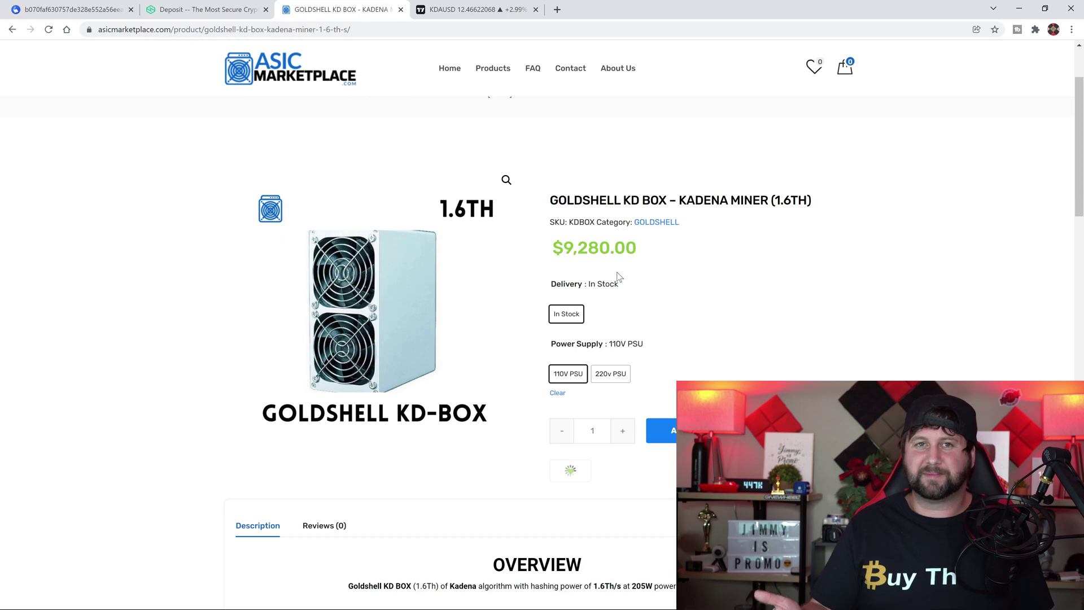
pyautogui.moveTo(644, 257); pyautogui.dragTo(563, 257)
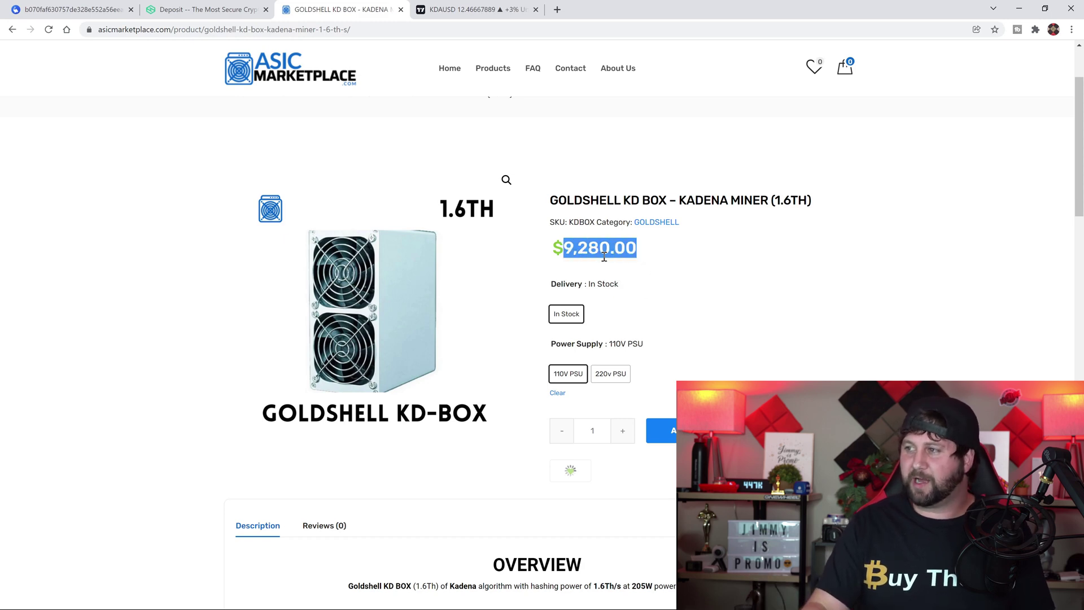
pyautogui.moveTo(652, 262); pyautogui.dragTo(553, 256)
pyautogui.click(581, 269)
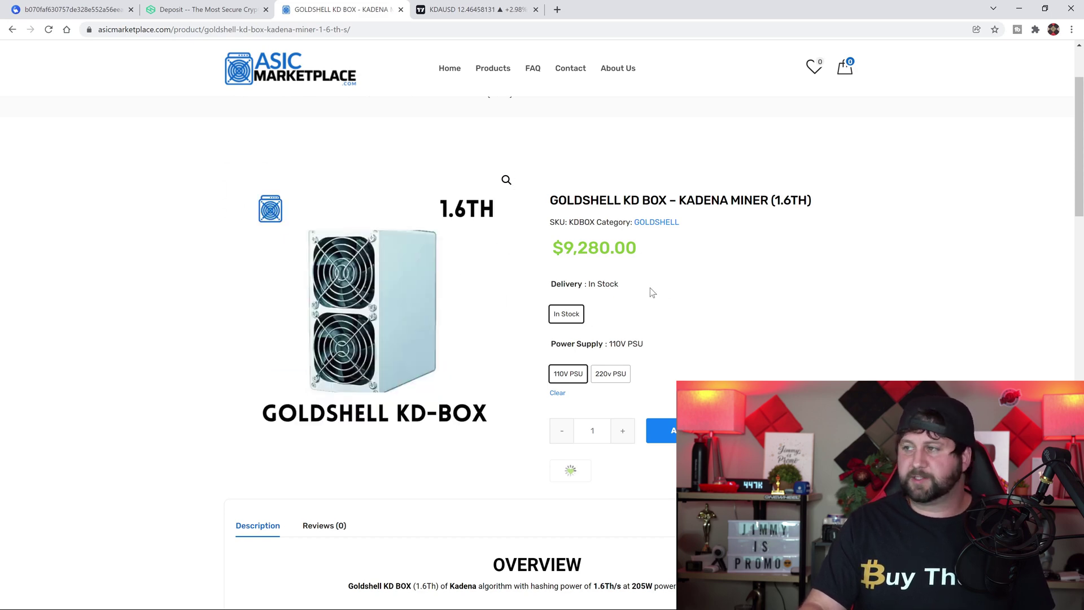
pyautogui.moveTo(660, 261); pyautogui.dragTo(553, 255)
pyautogui.click(582, 270)
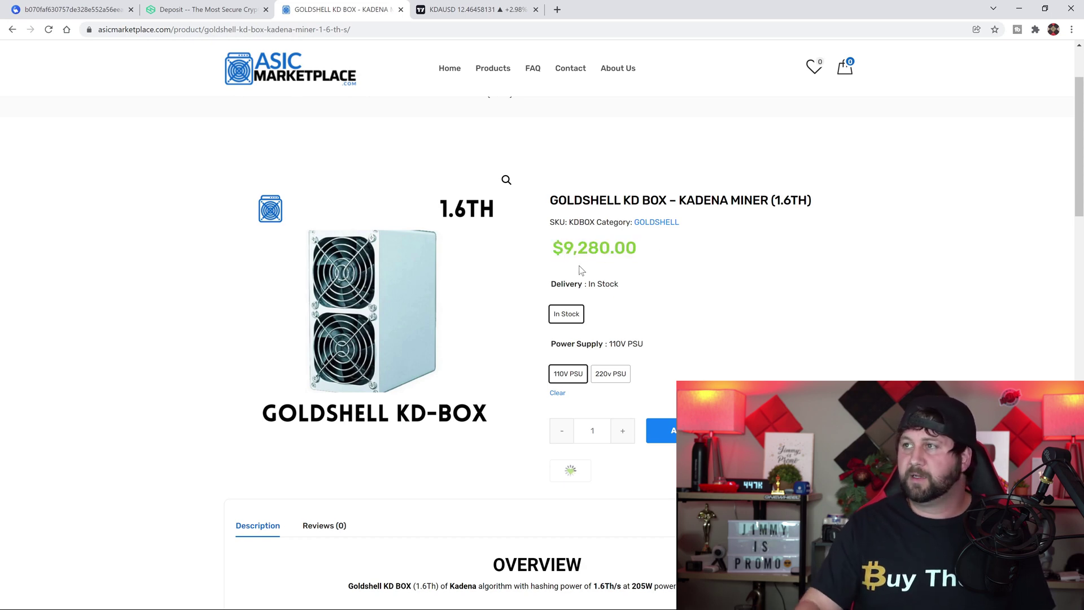
pyautogui.click(485, 10)
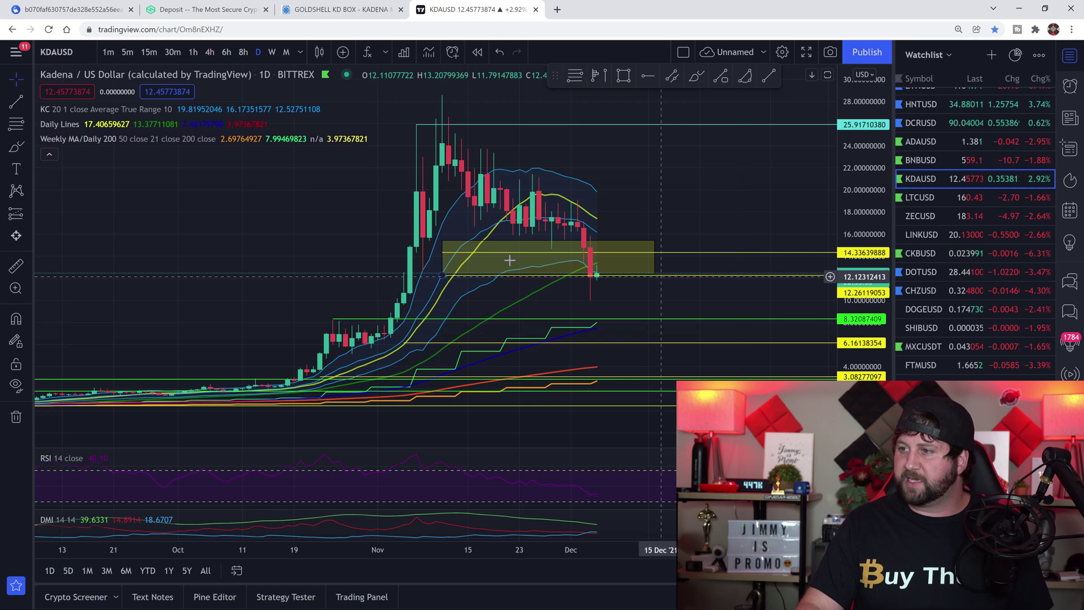
# Draw a Fibonacci retracement from the 18 Oct low to the November high, then delete it
pyautogui.click(577, 79)
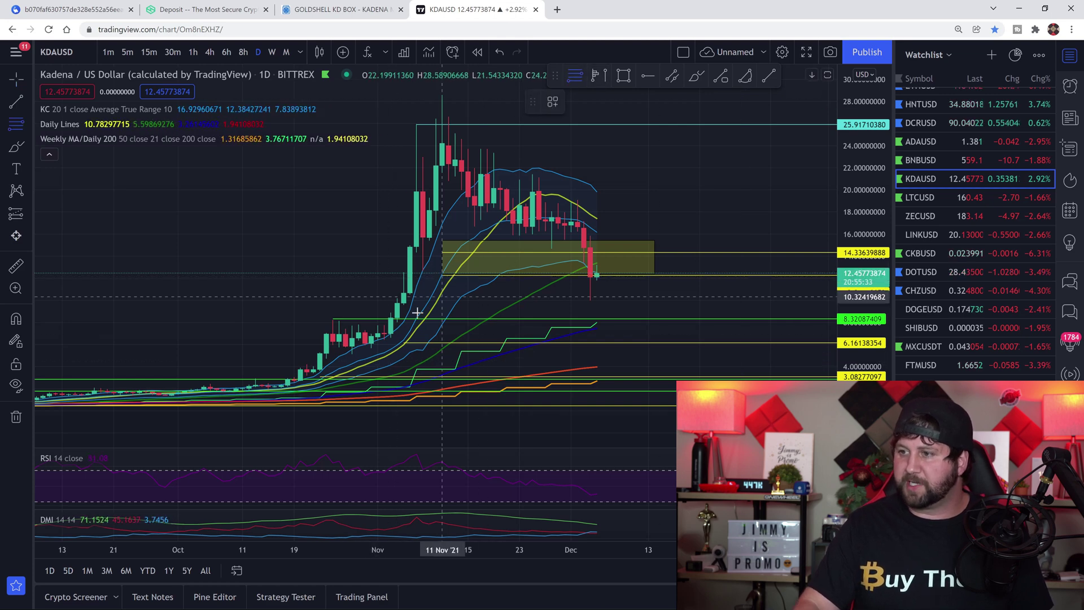
pyautogui.click(288, 387)
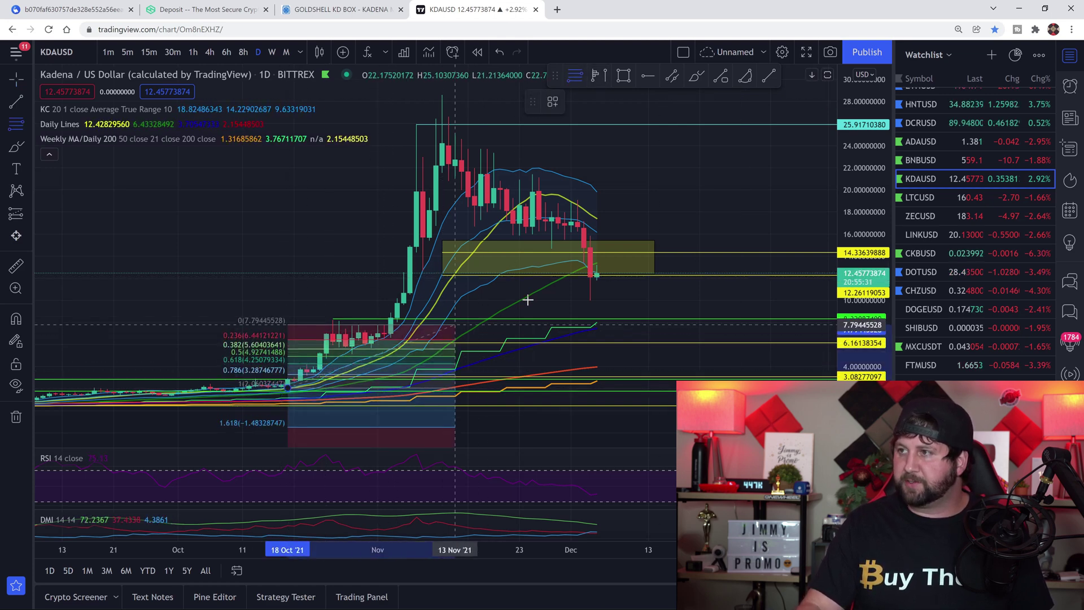
pyautogui.click(729, 98)
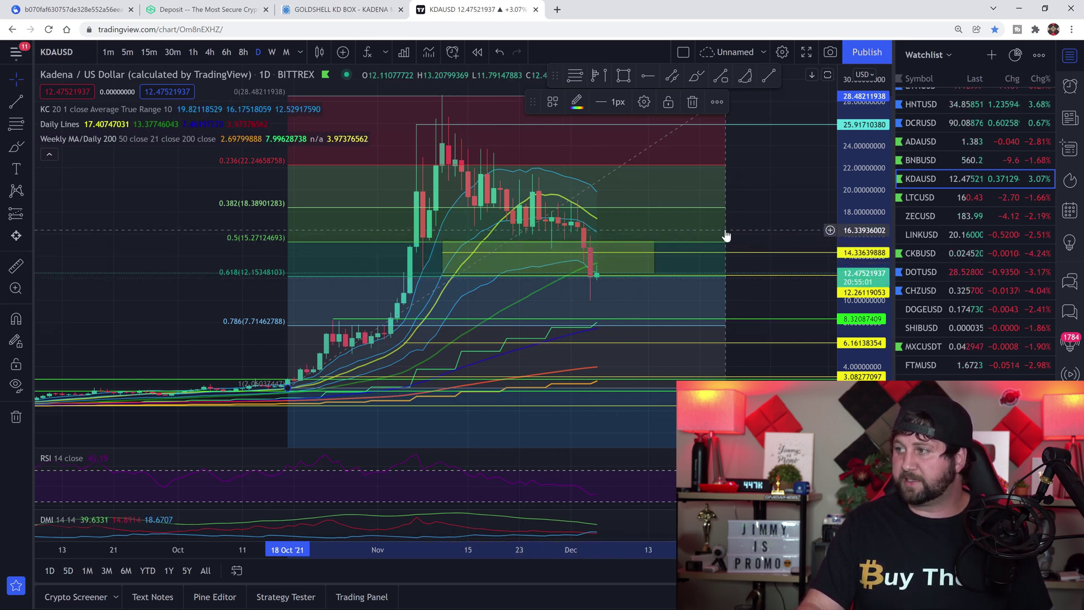
pyautogui.press('Delete')
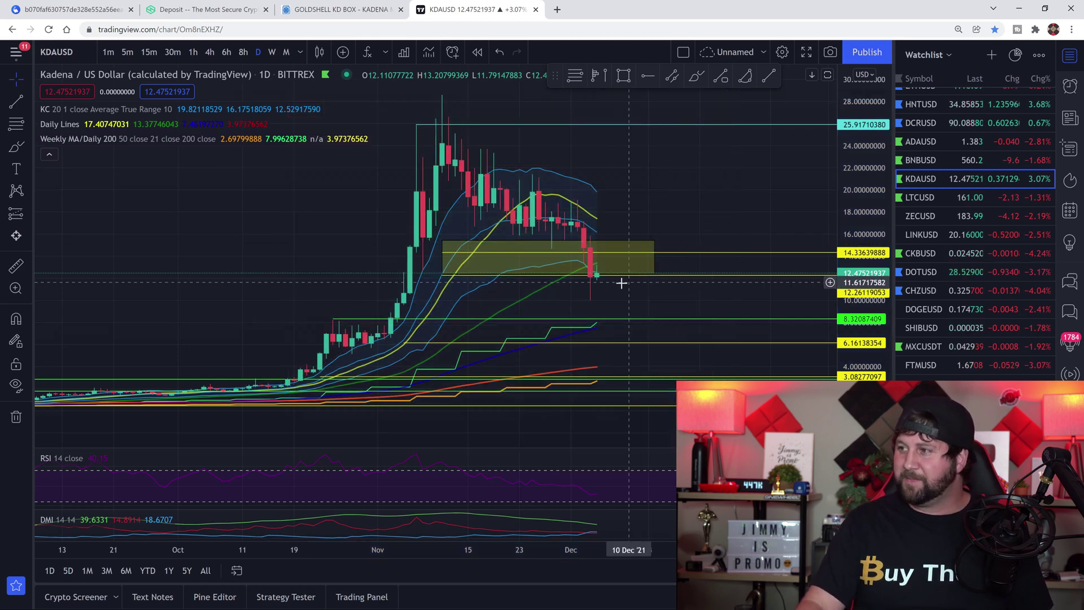
# Select and deselect the yellow rectangle zone, then return to the f2pool KDA account page
pyautogui.click(610, 276)
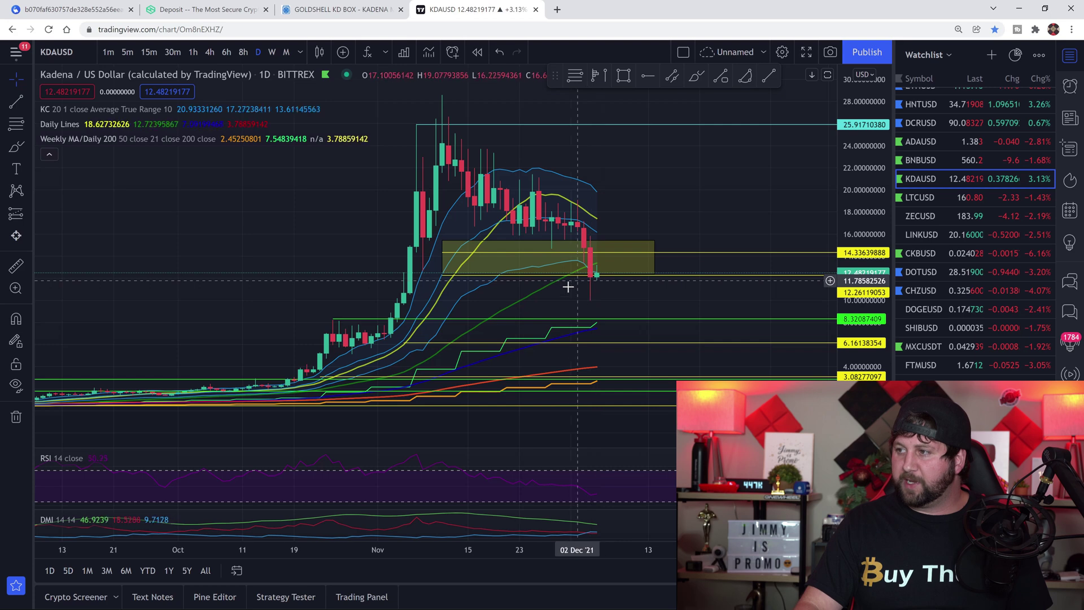
pyautogui.click(580, 283)
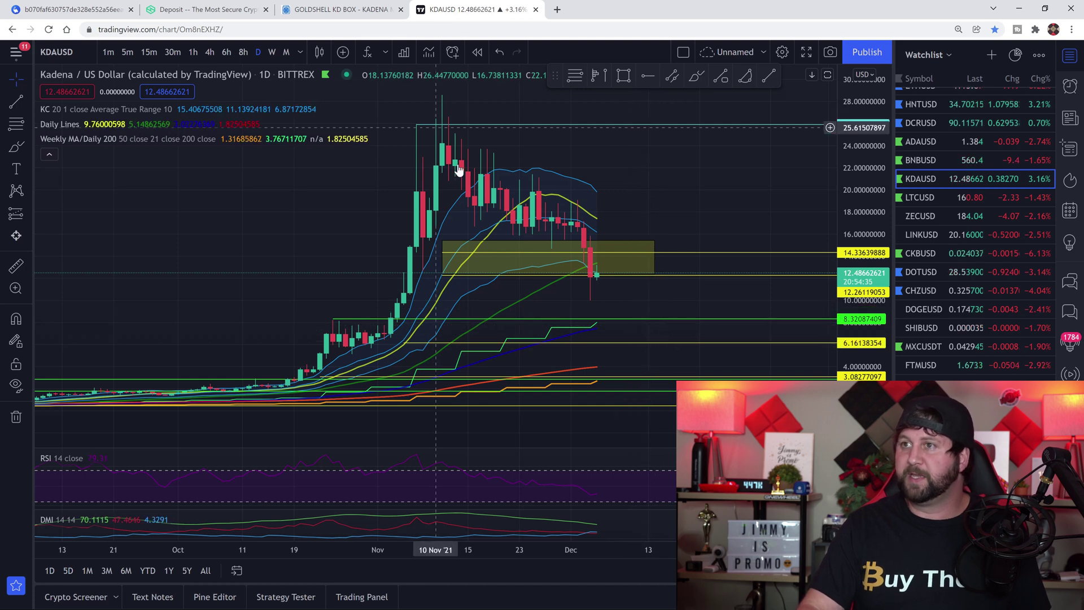
pyautogui.click(68, 9)
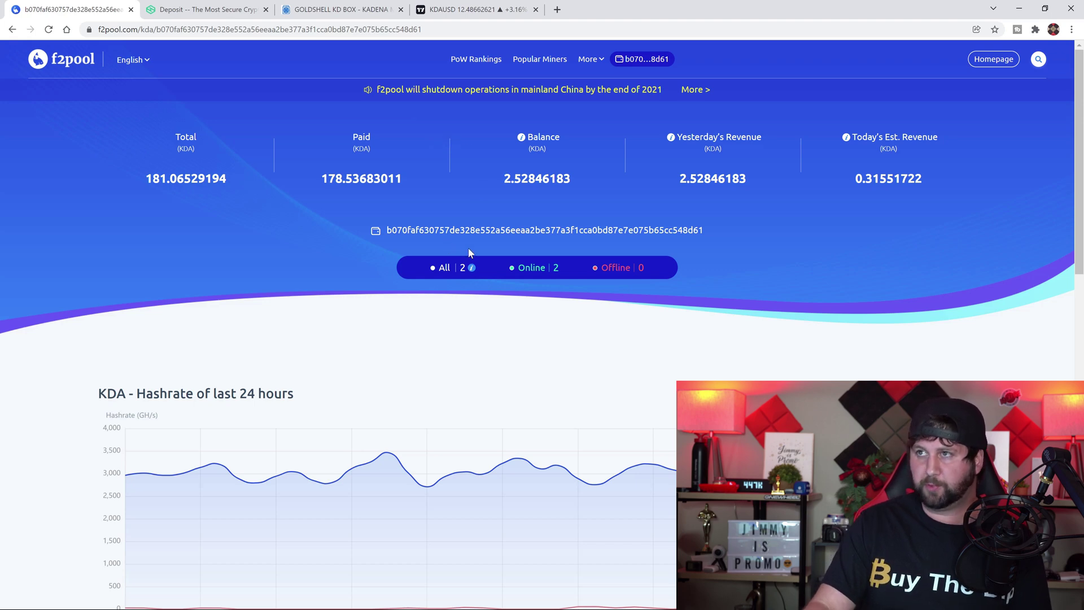
# Minimize Chrome and launch Advanced IP Scanner from the desktop
pyautogui.click(1019, 9)
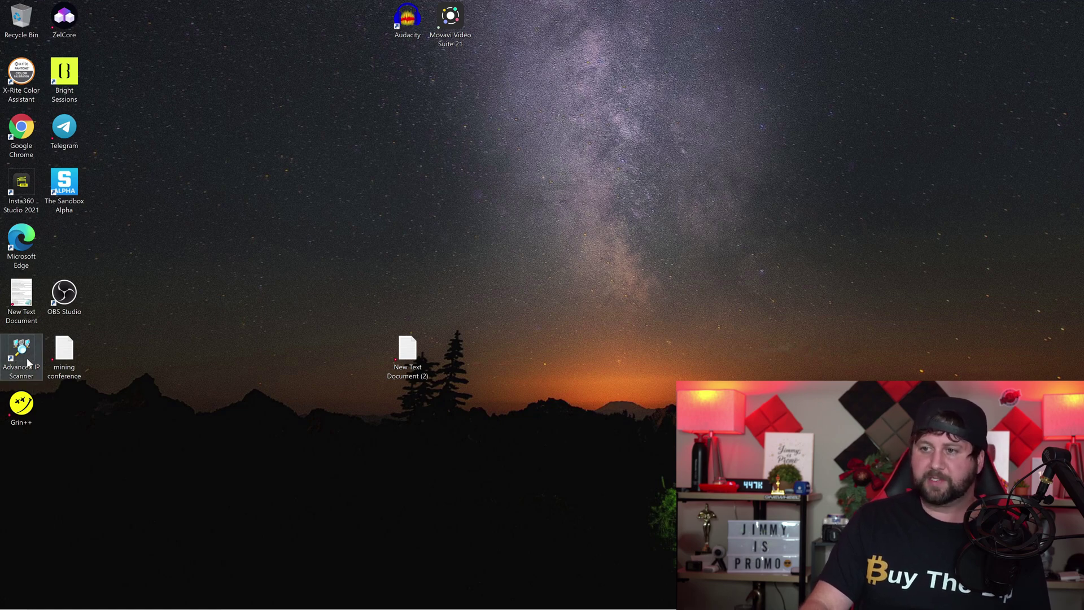
pyautogui.click(28, 362)
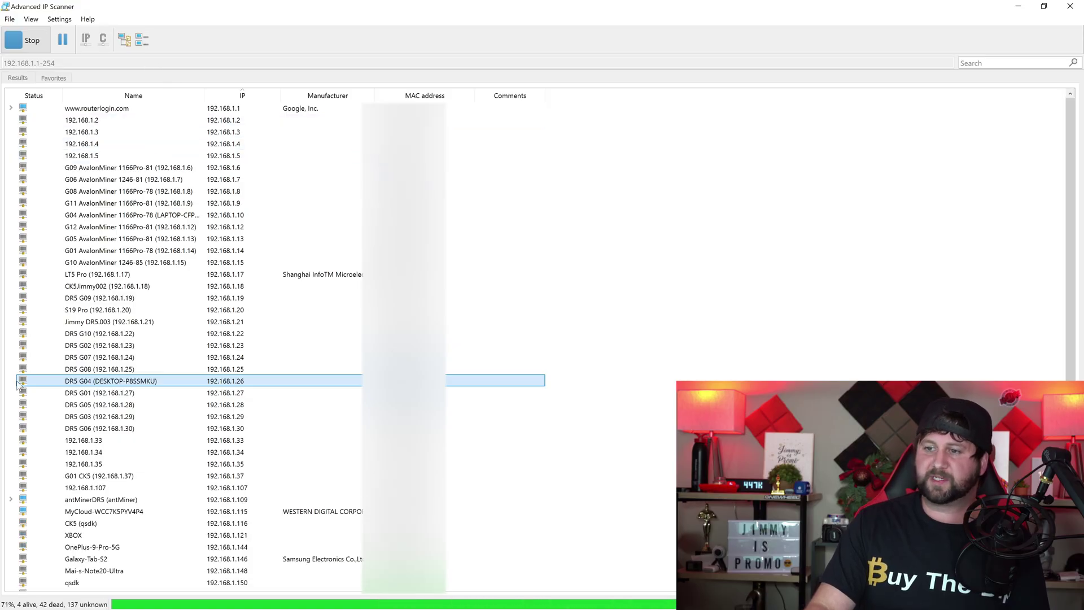
# Locate KDBox2 at 192.168.1.155, expand it, and open its HTTP web panel
pyautogui.scroll(-2, 17, 401)
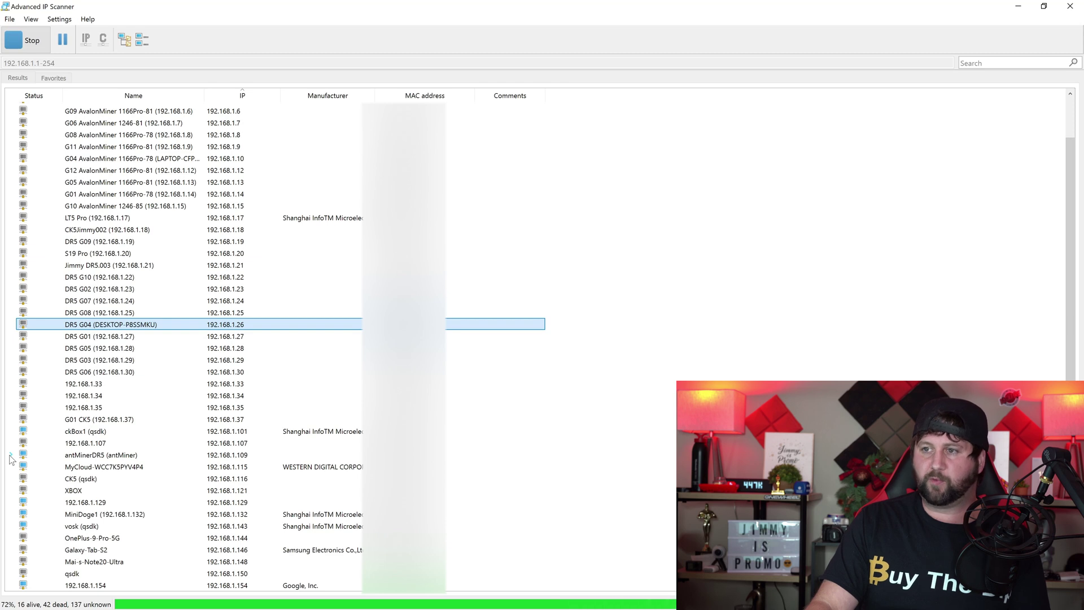
pyautogui.scroll(2, 144, 310)
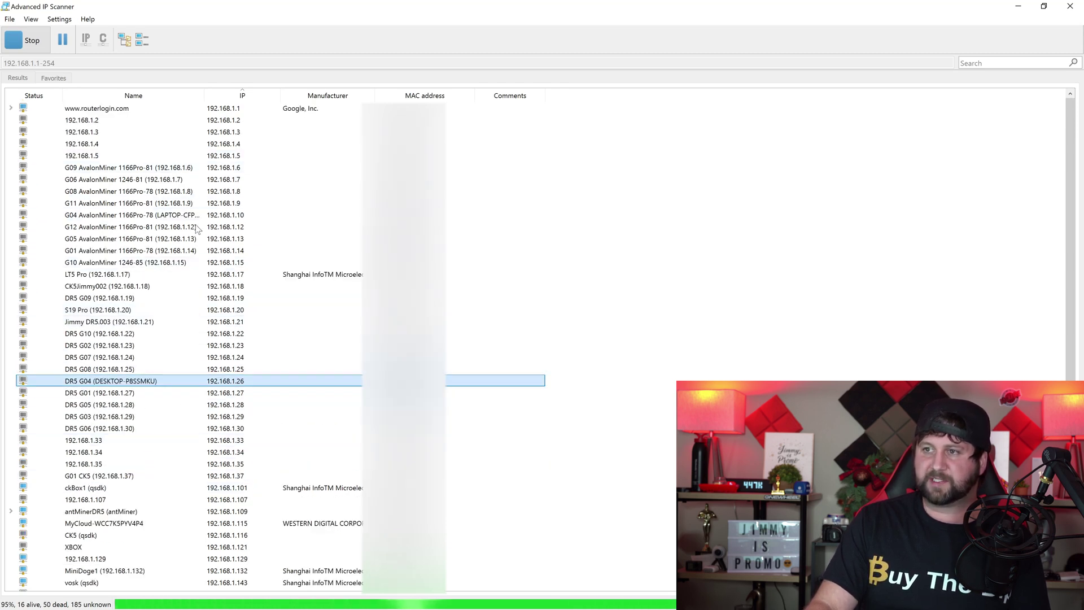
pyautogui.scroll(-8, 148, 324)
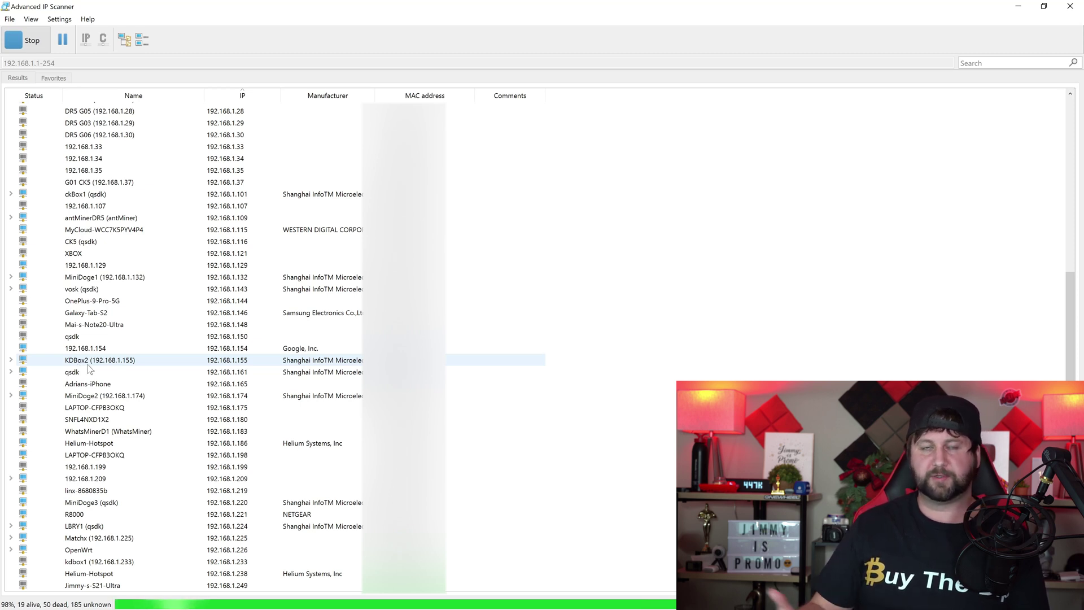
pyautogui.click(10, 361)
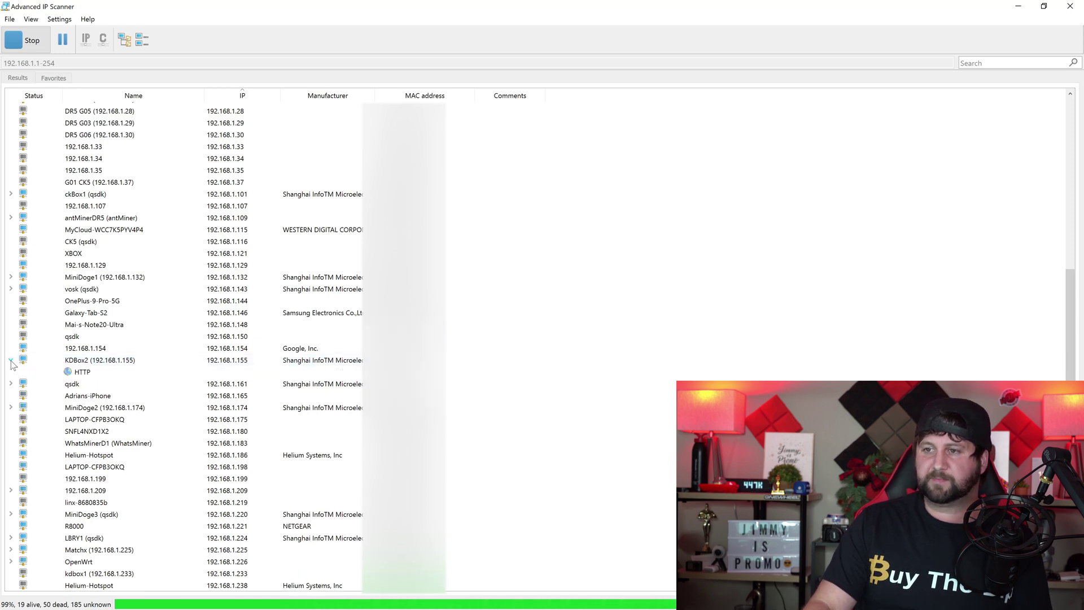
pyautogui.doubleClick(82, 371)
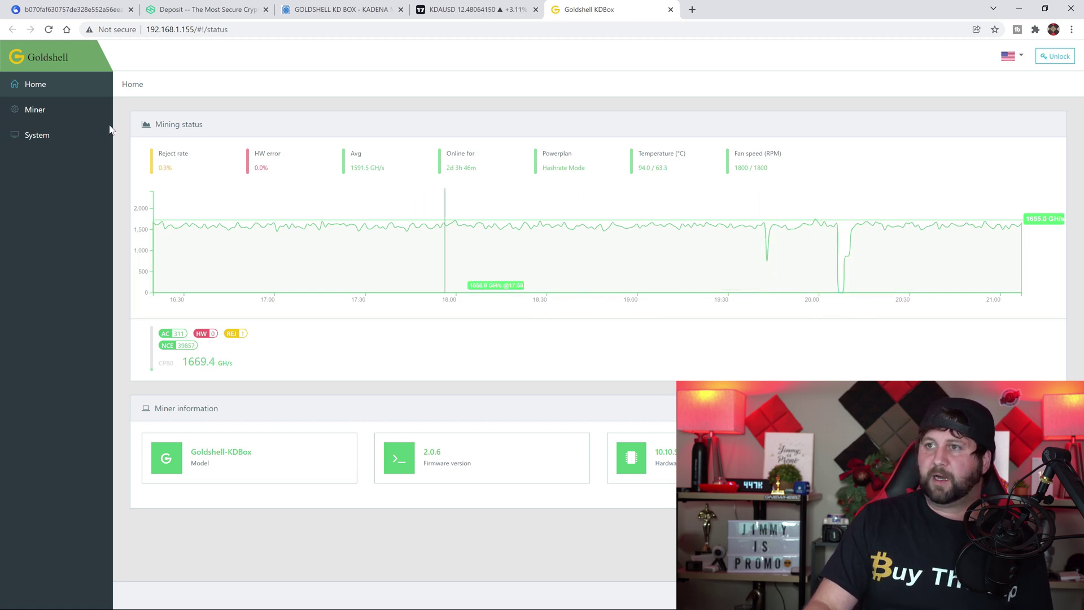
# Unlock the KDBox Miner page with the admin password and dismiss Chrome's password prompts
pyautogui.click(49, 112)
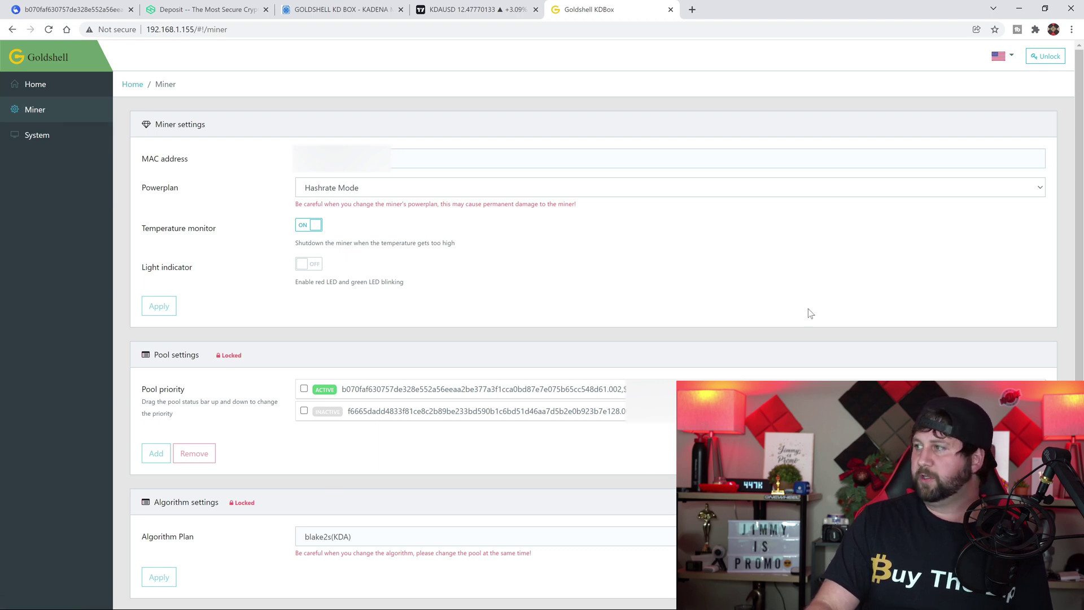
pyautogui.click(1045, 59)
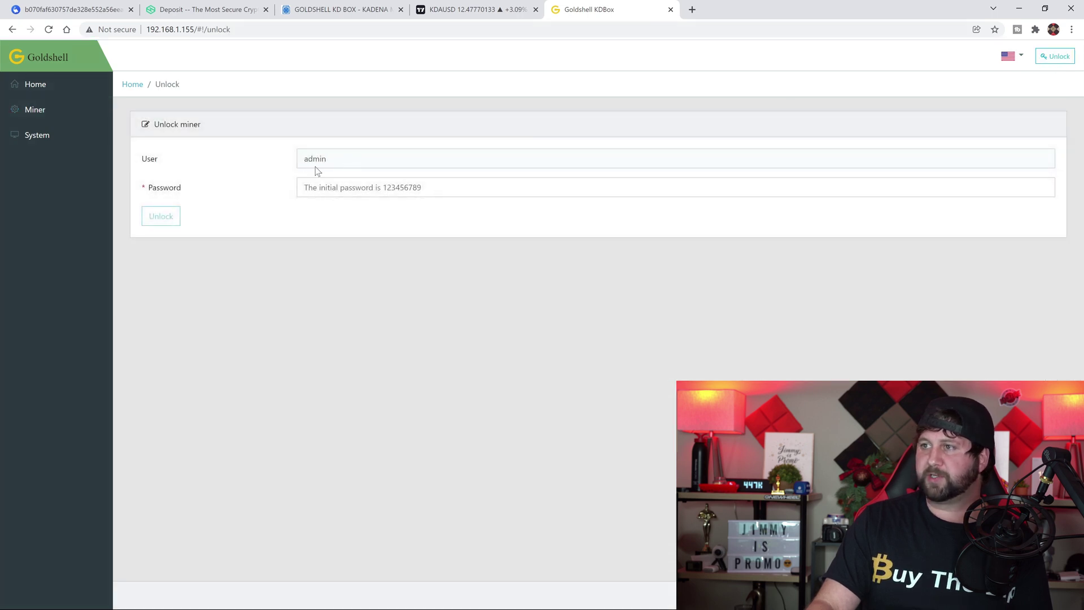
pyautogui.click(325, 189)
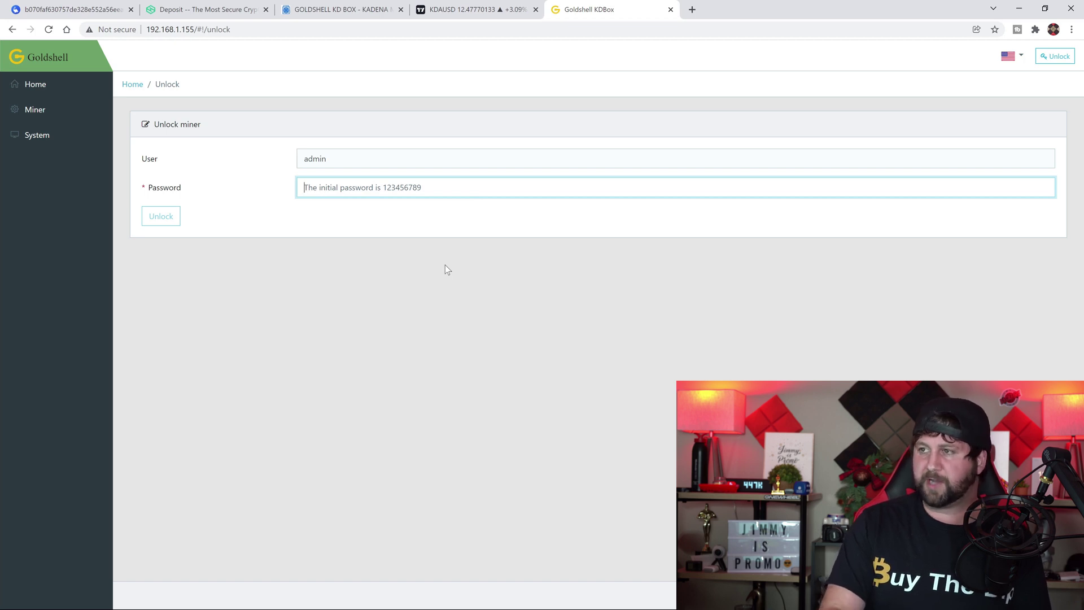
pyautogui.write('123456789')
pyautogui.click(163, 219)
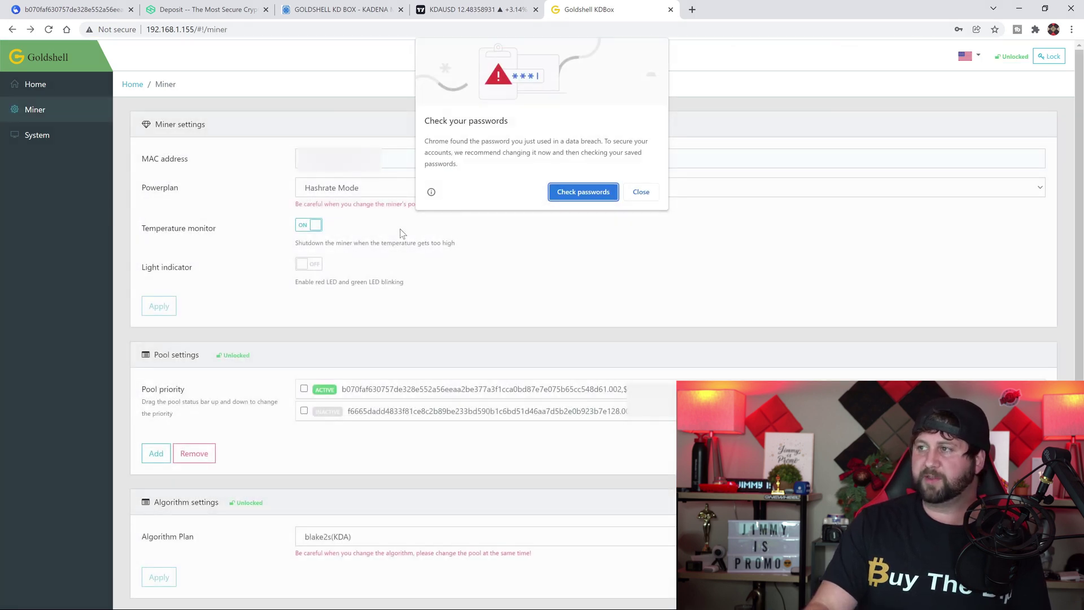
pyautogui.click(641, 192)
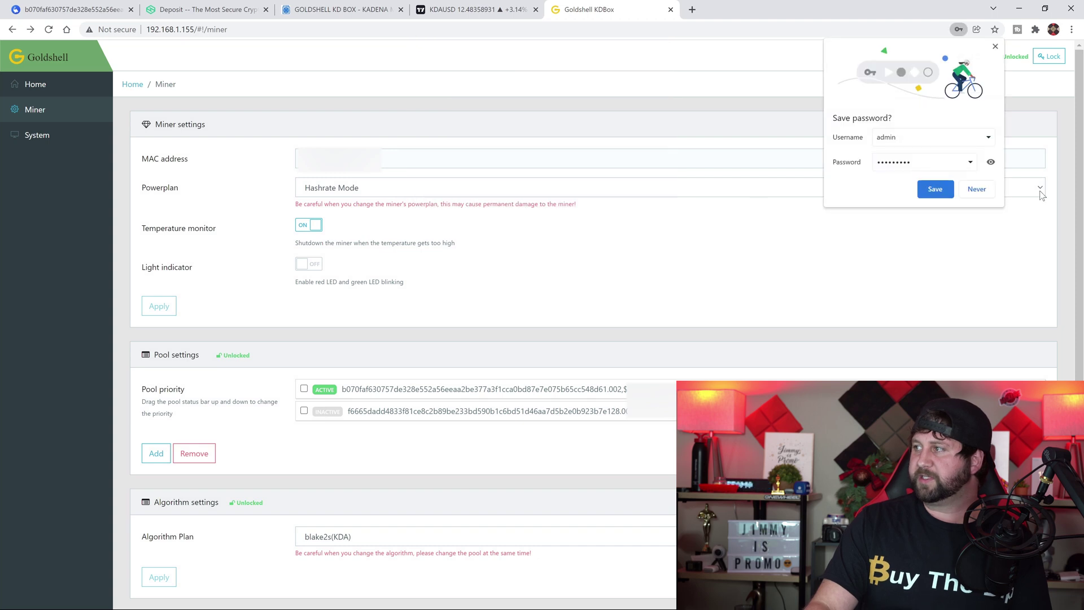
pyautogui.click(980, 191)
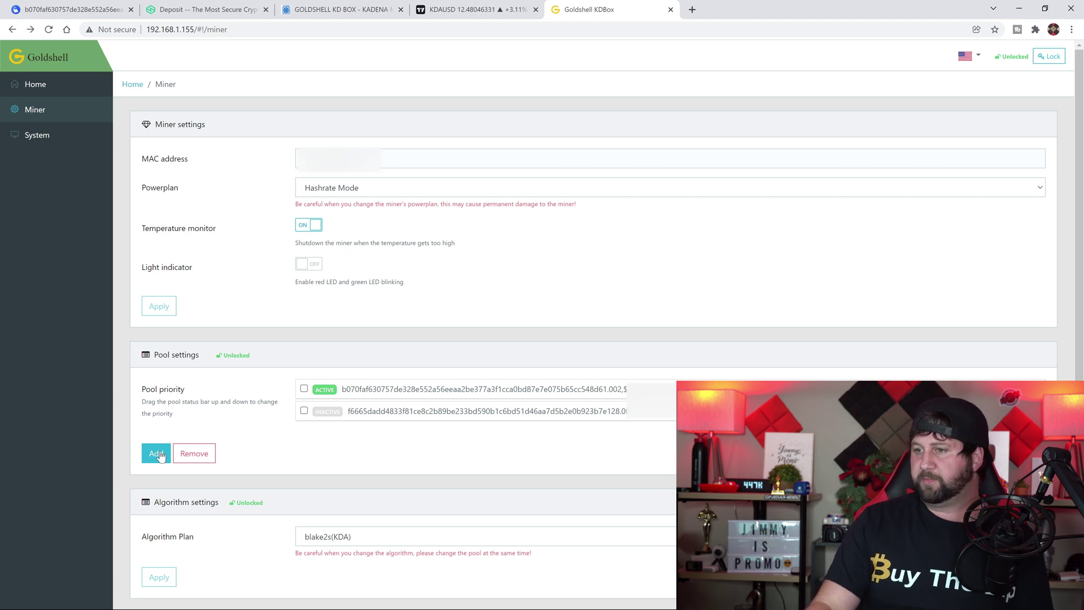
# Start a new pool entry with its prefilled URL cleared, then load the f2pool homepage
pyautogui.click(158, 454)
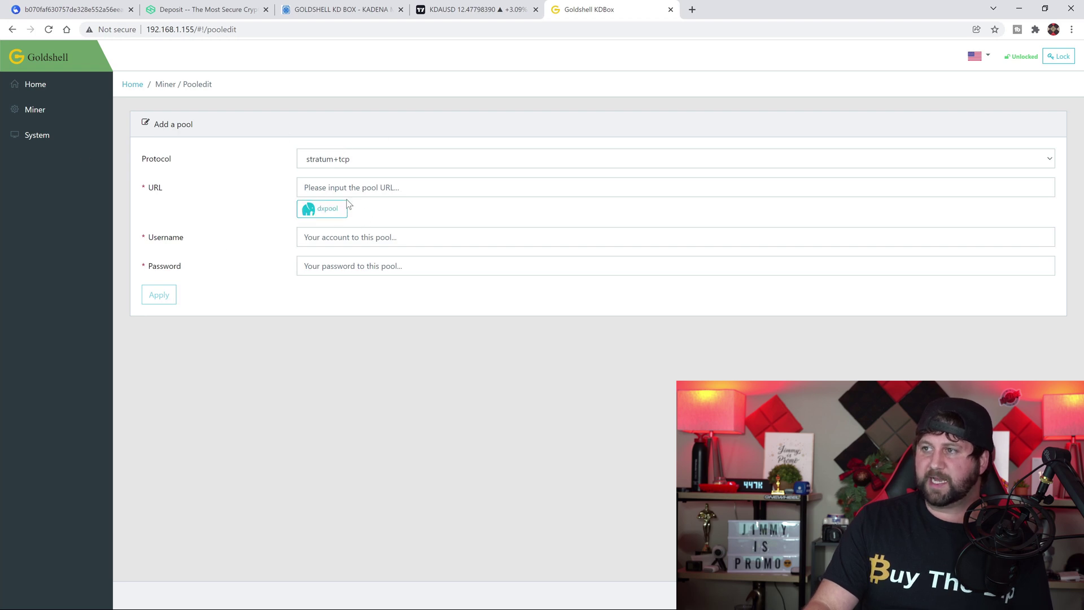
pyautogui.click(326, 209)
pyautogui.moveTo(410, 188); pyautogui.dragTo(259, 189)
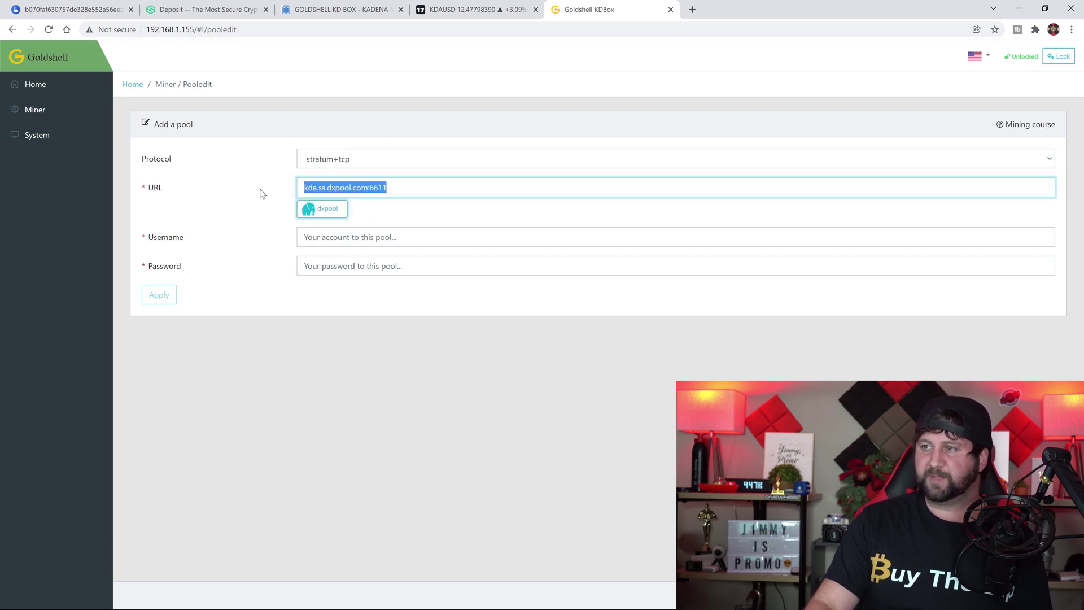
pyautogui.press('BackSpace')
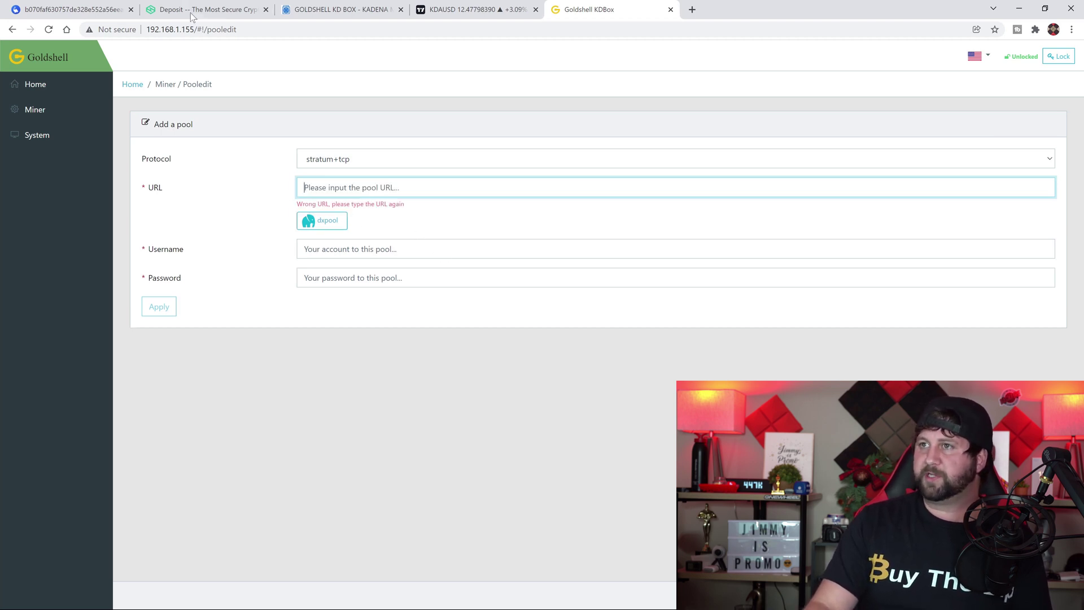
pyautogui.click(73, 9)
pyautogui.click(62, 65)
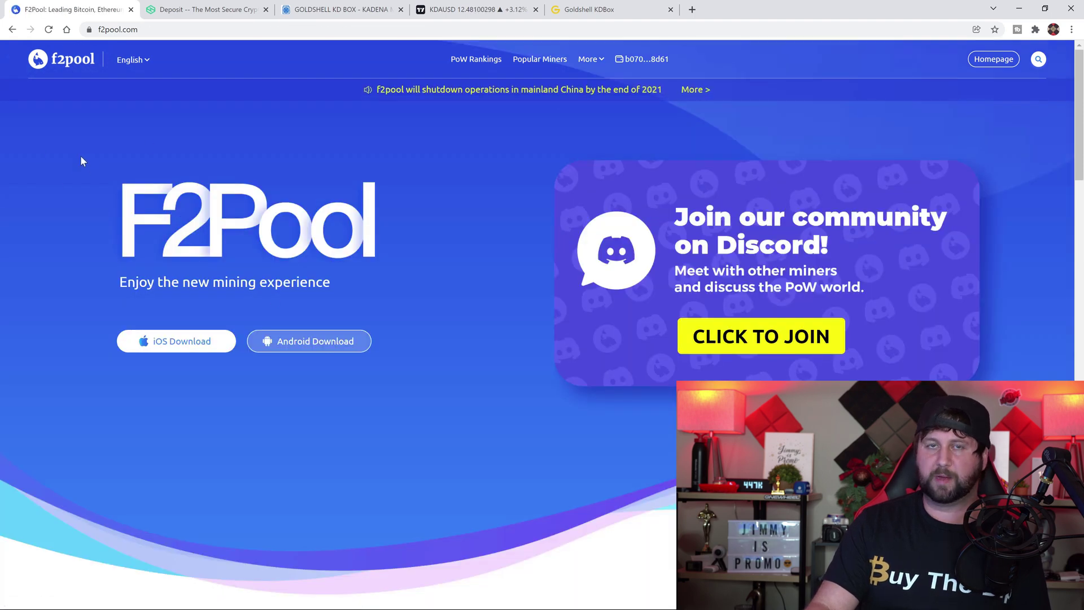
# Expand KDA in f2pool's Labs coin list and select its address kda.f2pool.com:5400
pyautogui.scroll(-8, 241, 203)
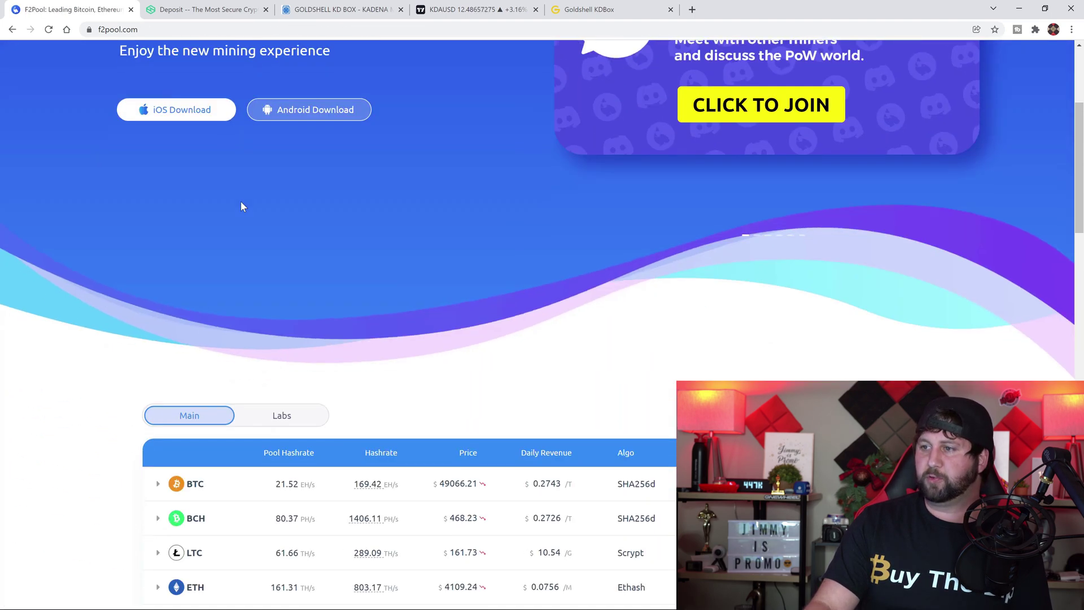
pyautogui.click(283, 198)
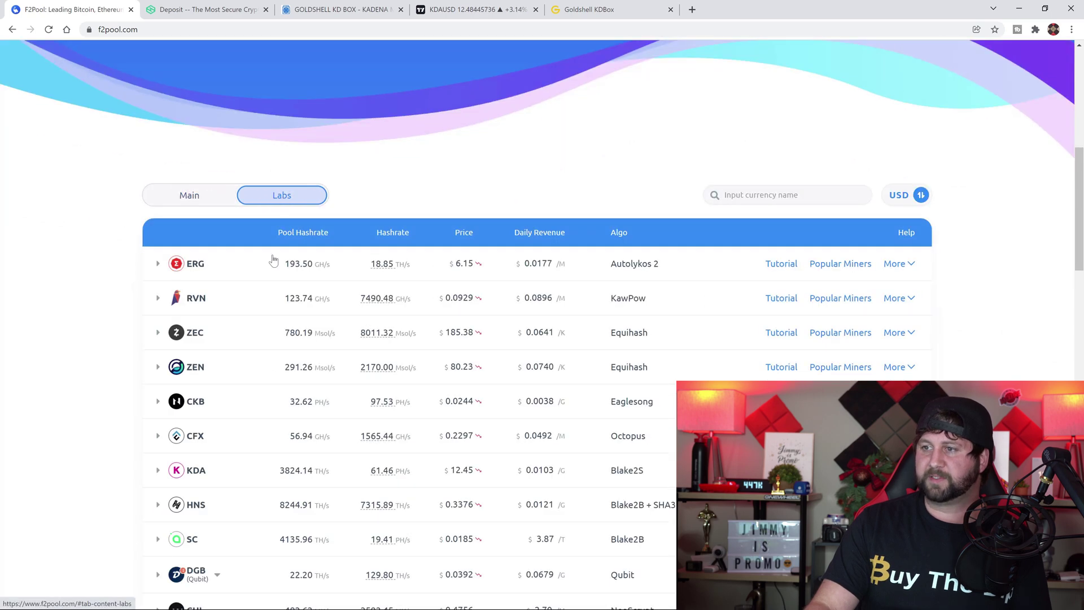
pyautogui.scroll(-1, 242, 308)
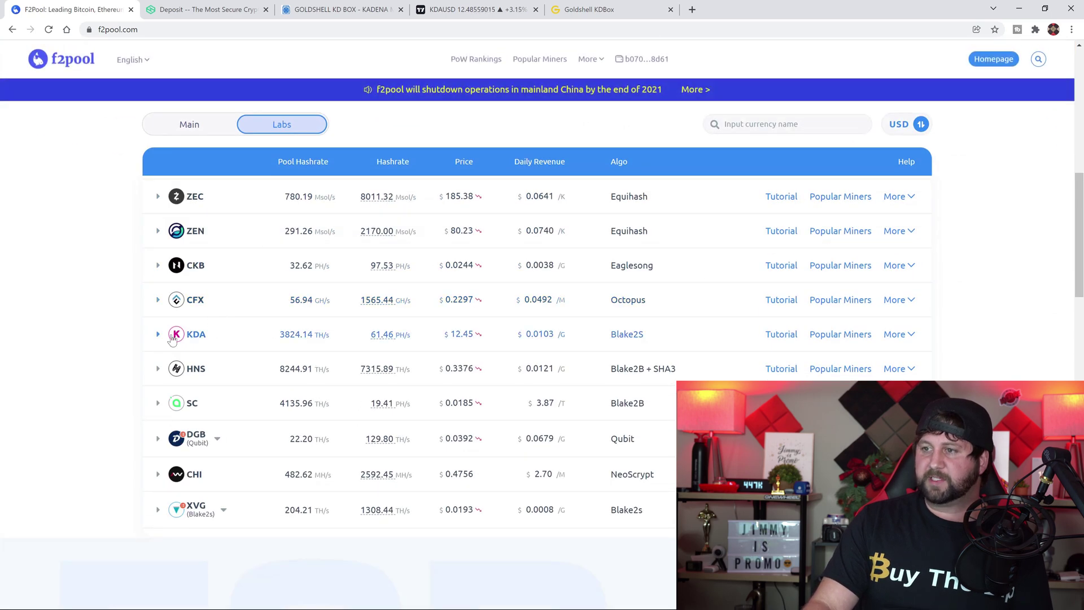
pyautogui.click(197, 339)
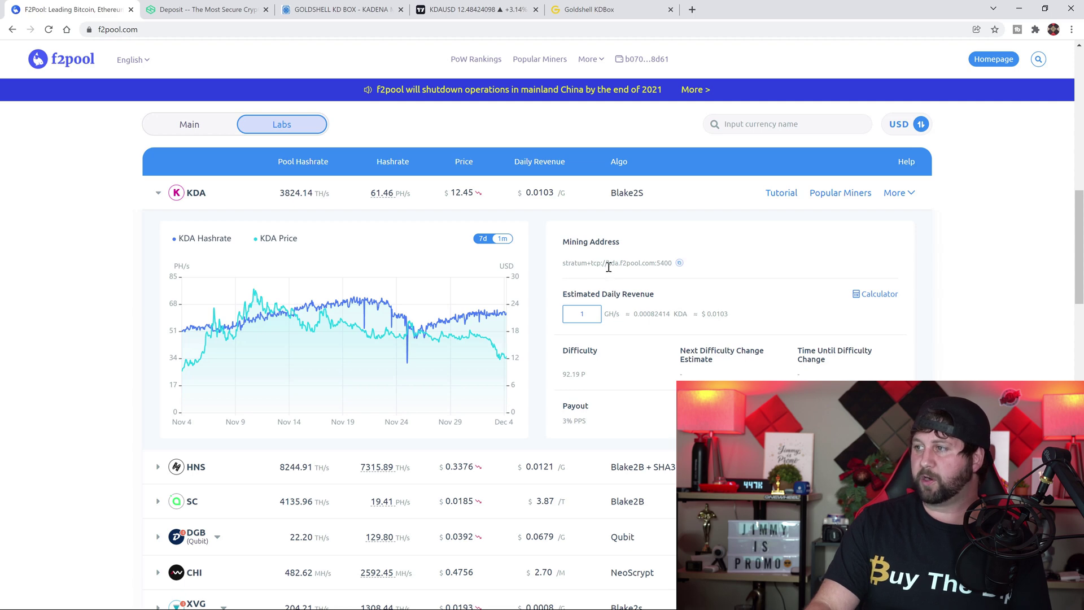
pyautogui.moveTo(608, 263); pyautogui.dragTo(670, 268)
pyautogui.hotkey('ctrl', 'c')
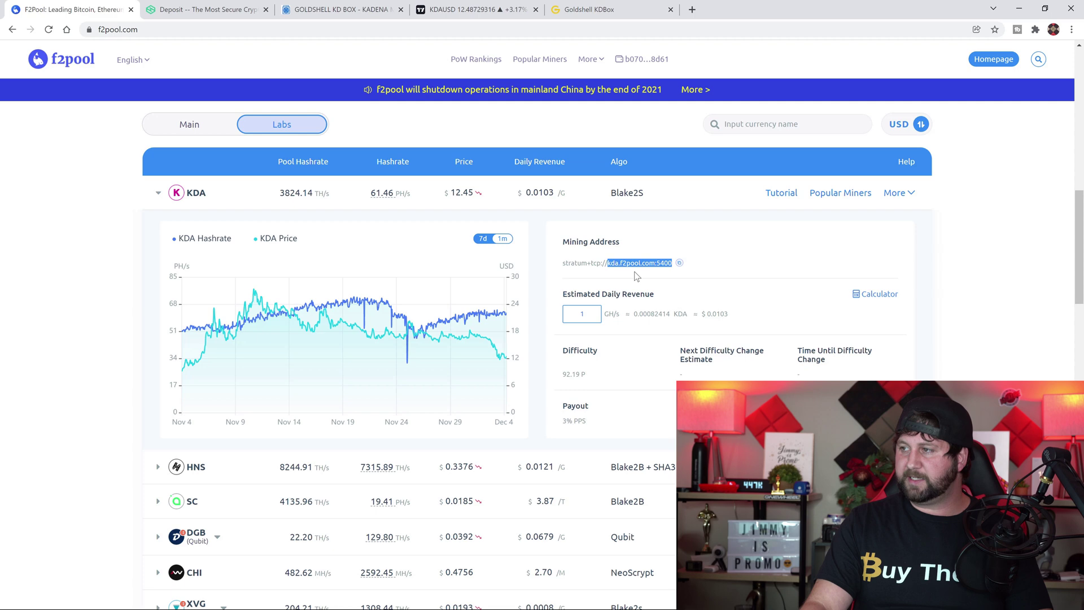
# Open New Text Document (2) and paste kda.f2pool.com:5400 into it
pyautogui.click(1019, 8)
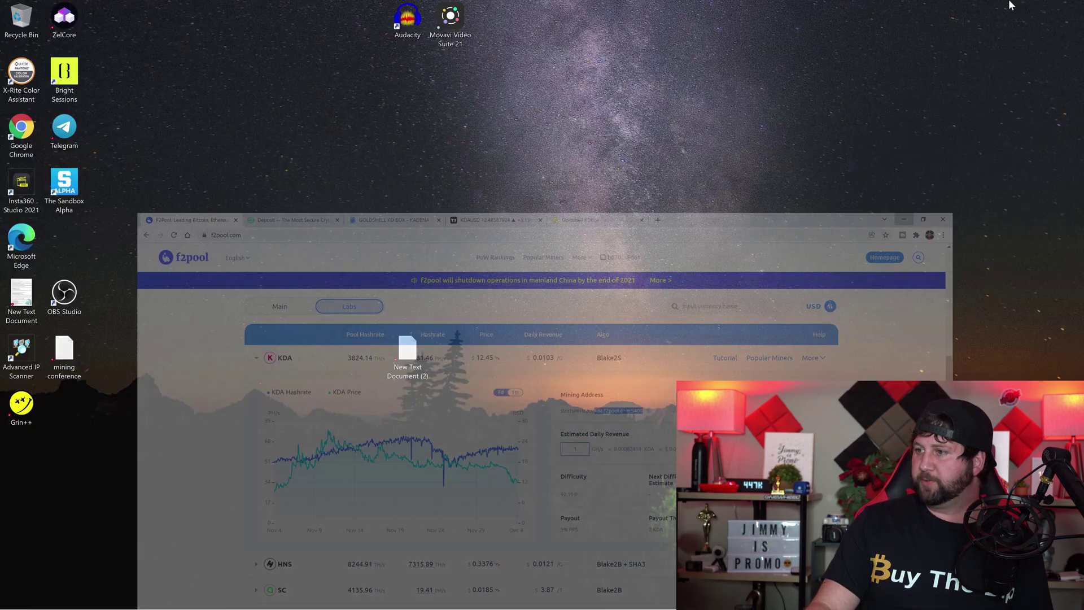
pyautogui.doubleClick(418, 348)
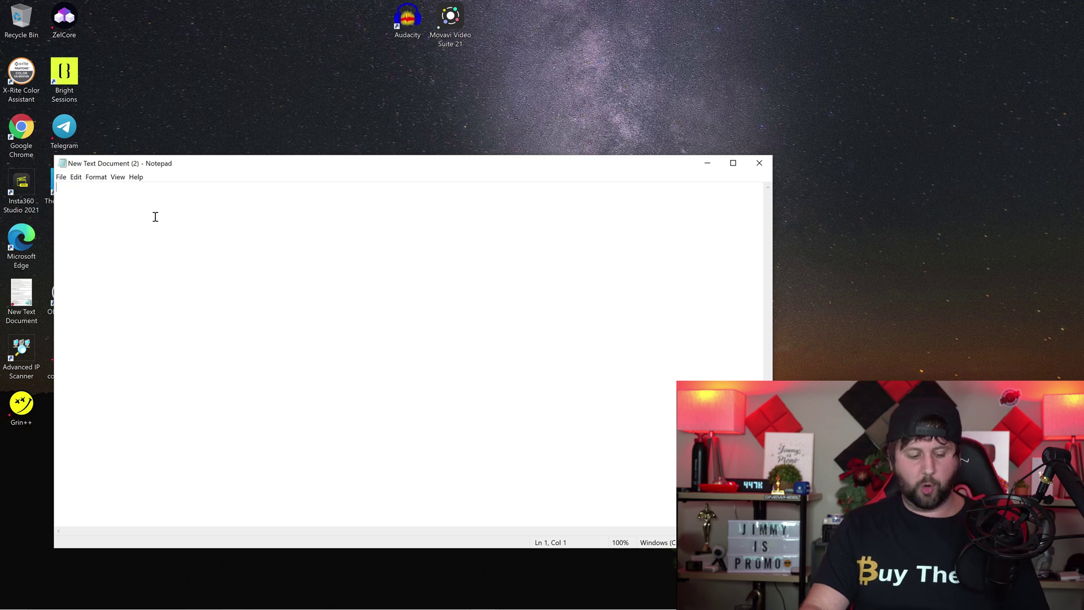
pyautogui.hotkey('ctrl', 'v')
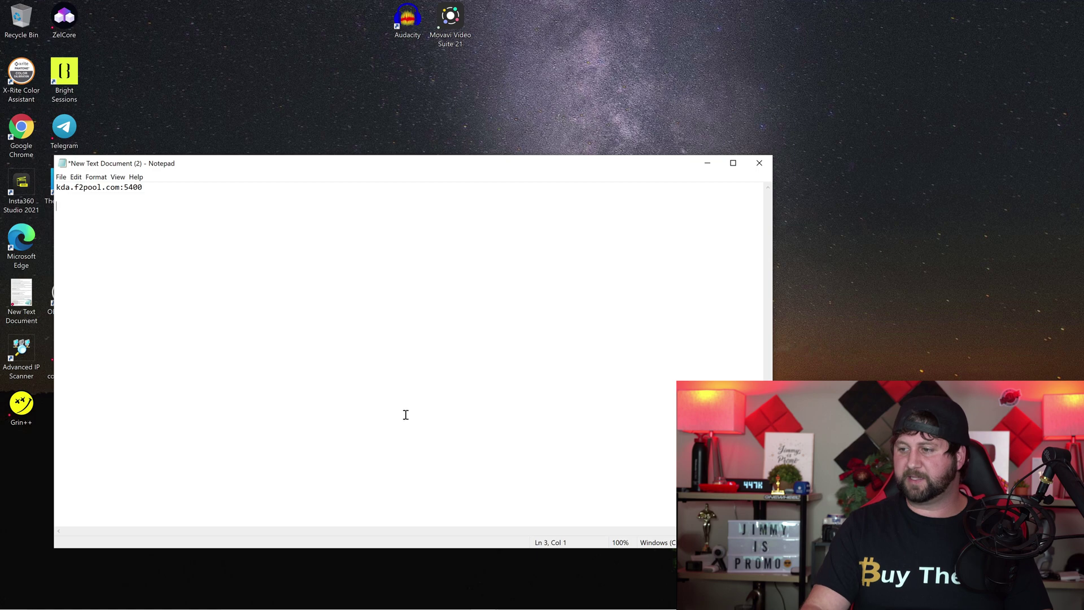
# Bring over the Hotbit KDA deposit address and paste it on line 3 of the note
pyautogui.moveTo(421, 607)
pyautogui.click(400, 599)
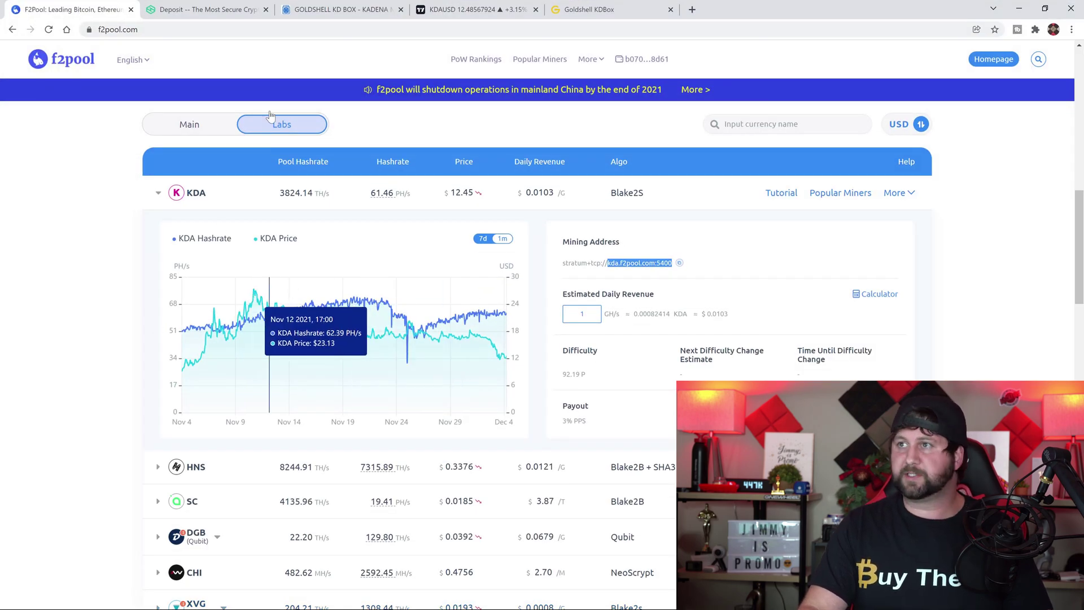
pyautogui.click(241, 6)
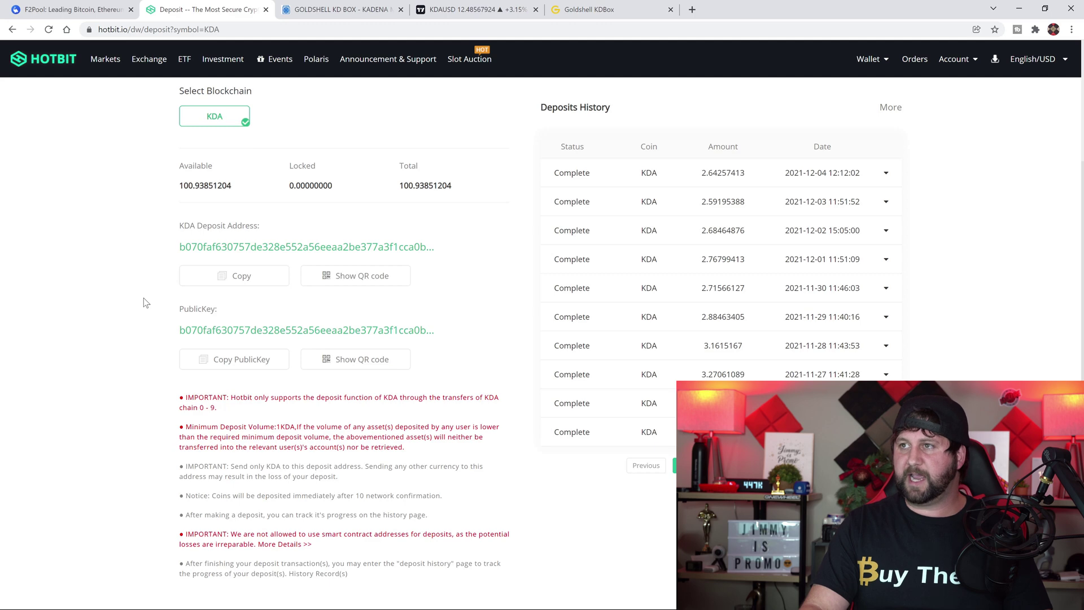
pyautogui.click(1019, 8)
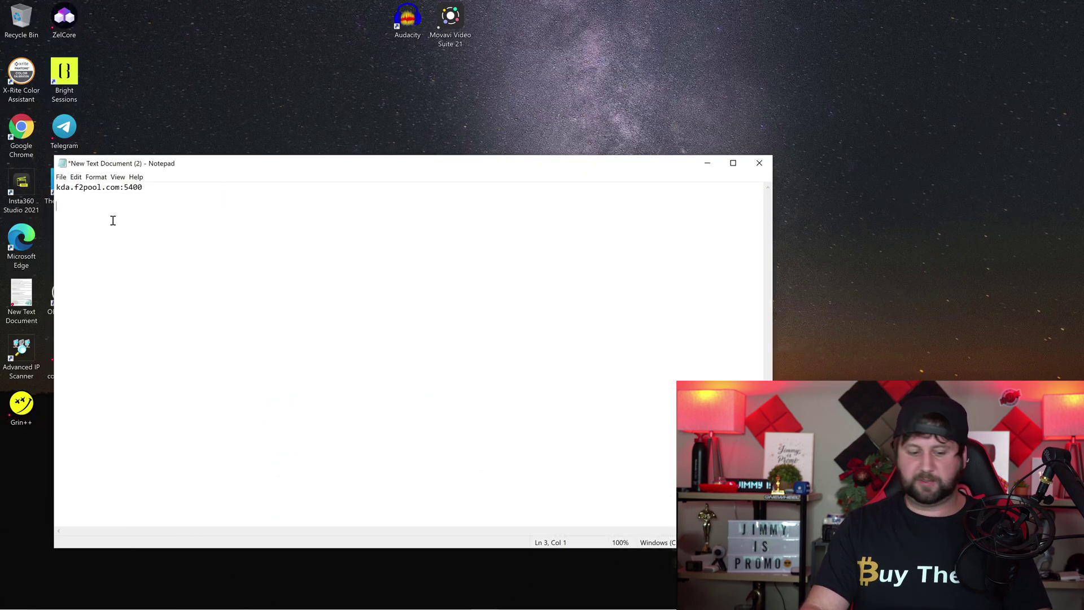
pyautogui.write('b070faf630757de328e552a56eeaa2be377a3f1cca0bd87e7e075b65cc548d61')
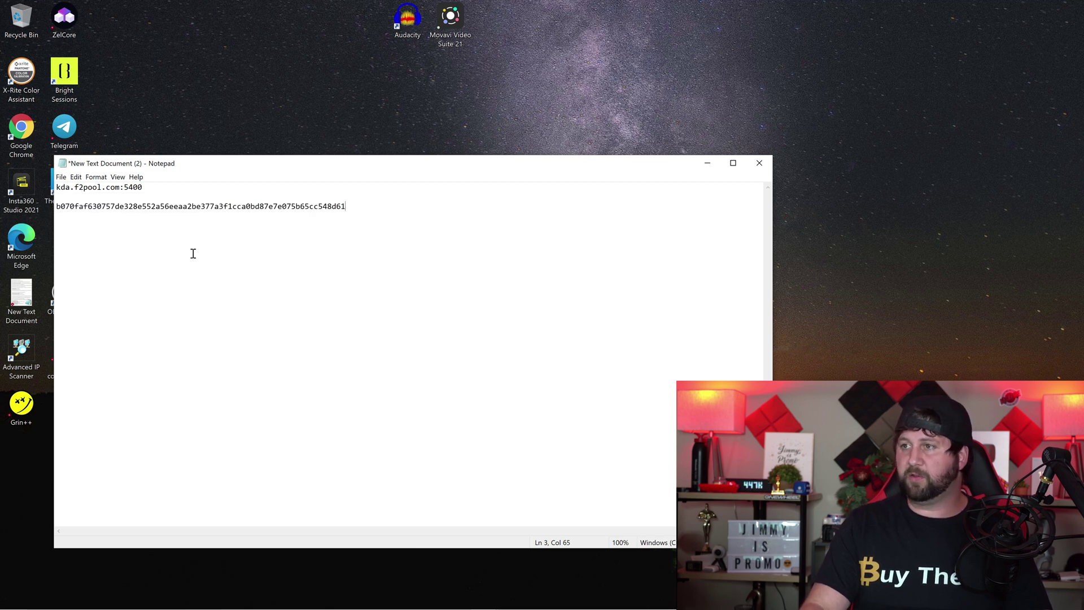
pyautogui.moveTo(71, 207); pyautogui.dragTo(377, 220)
pyautogui.click(376, 244)
pyautogui.moveTo(83, 187); pyautogui.dragTo(151, 188)
pyautogui.click(219, 232)
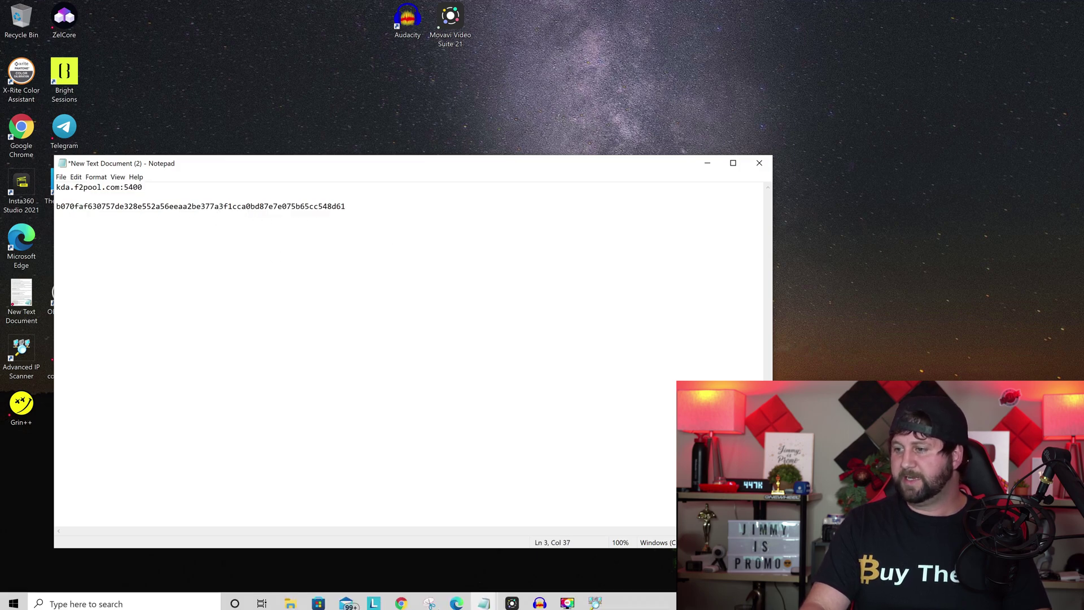
pyautogui.click(412, 602)
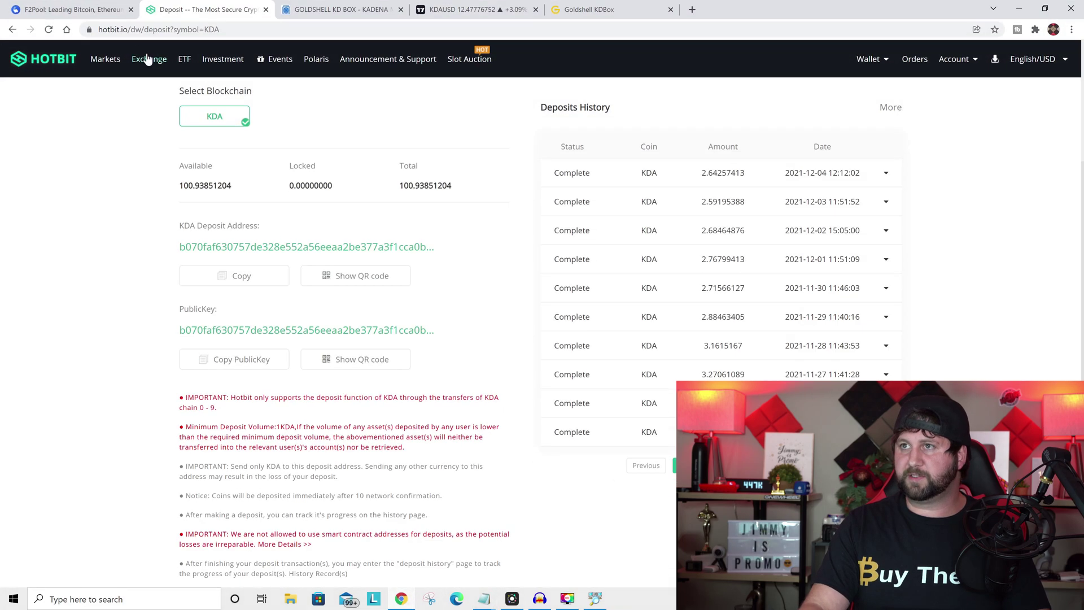
# Cycle through the f2pool, Hotbit and KD Box product tabs, ending on the KDBox Add a pool form
pyautogui.click(74, 13)
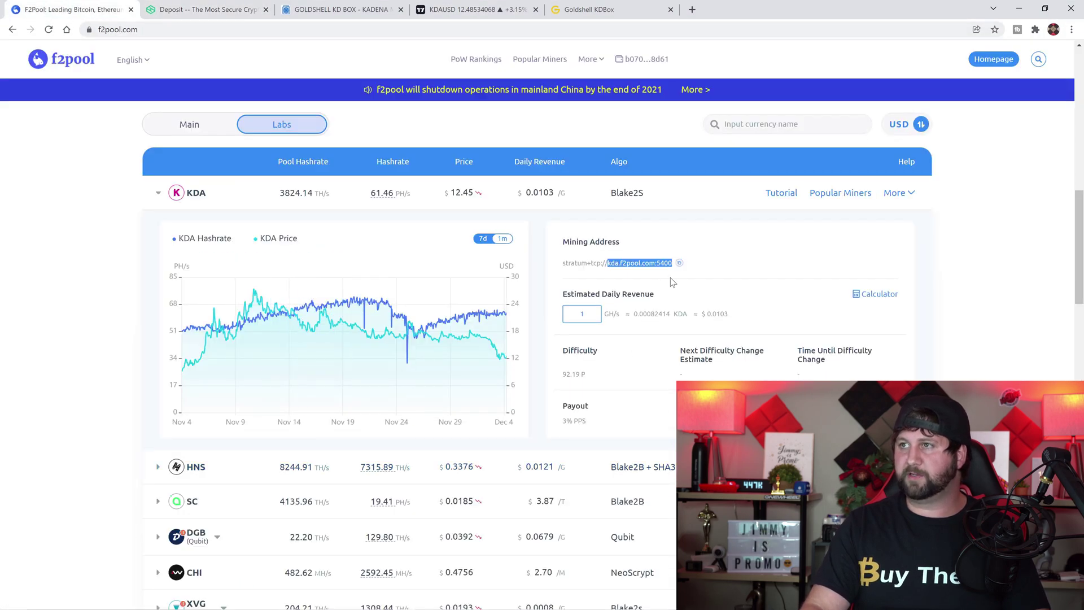
pyautogui.click(243, 9)
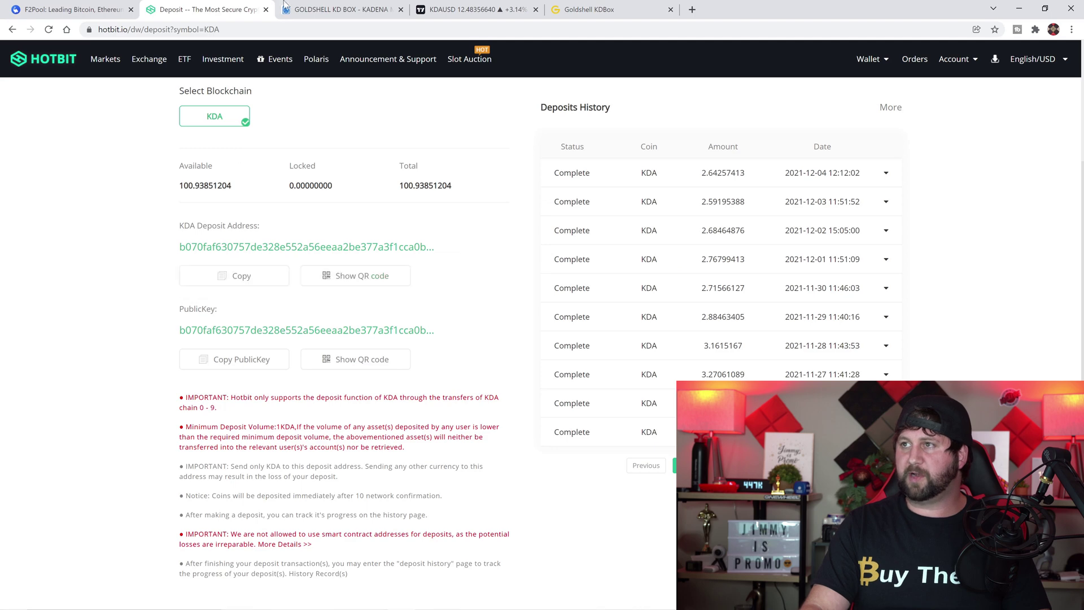
pyautogui.click(350, 12)
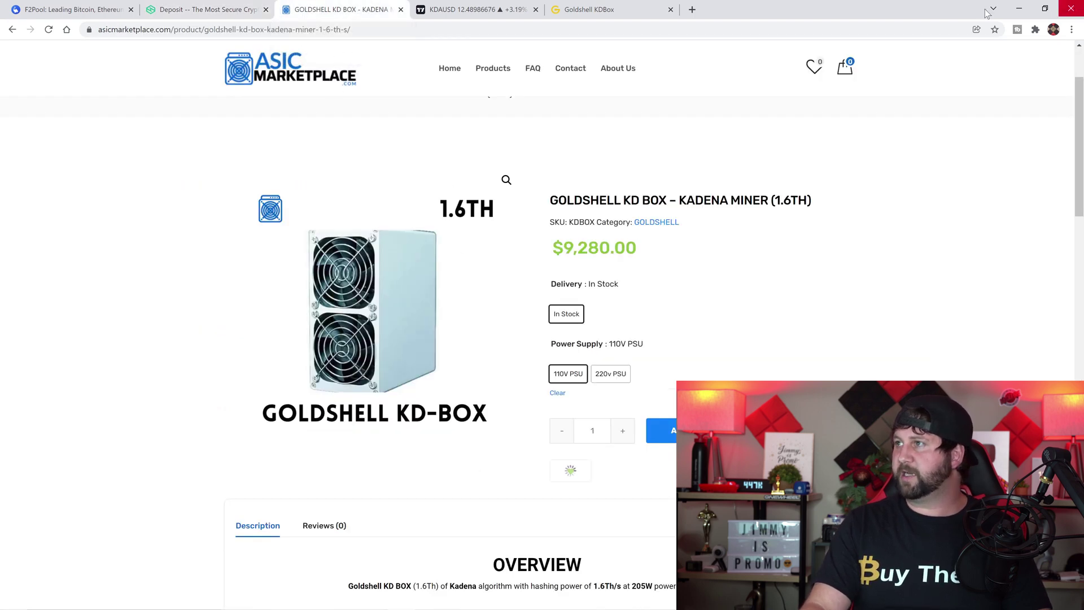
pyautogui.click(599, 10)
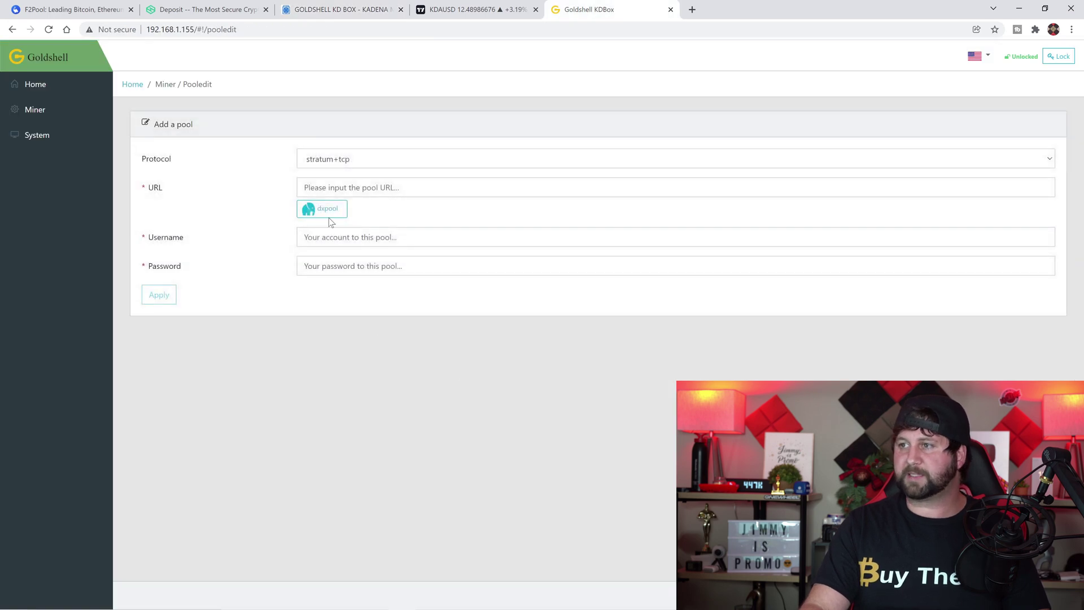
# Close the duplicate Notepad window without saving it
pyautogui.click(324, 186)
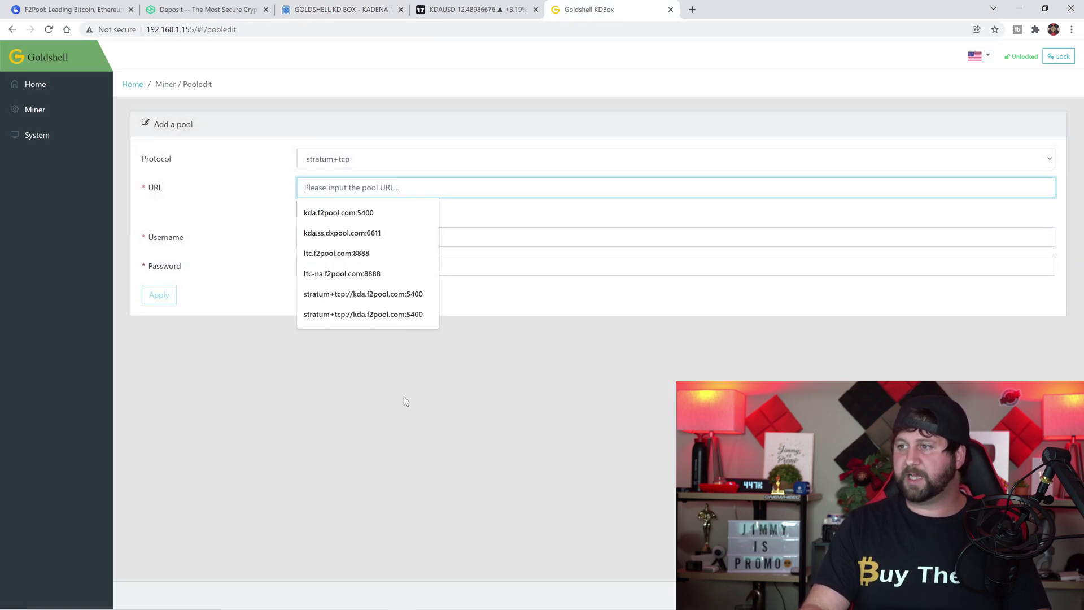
pyautogui.press('Escape')
pyautogui.moveTo(456, 603)
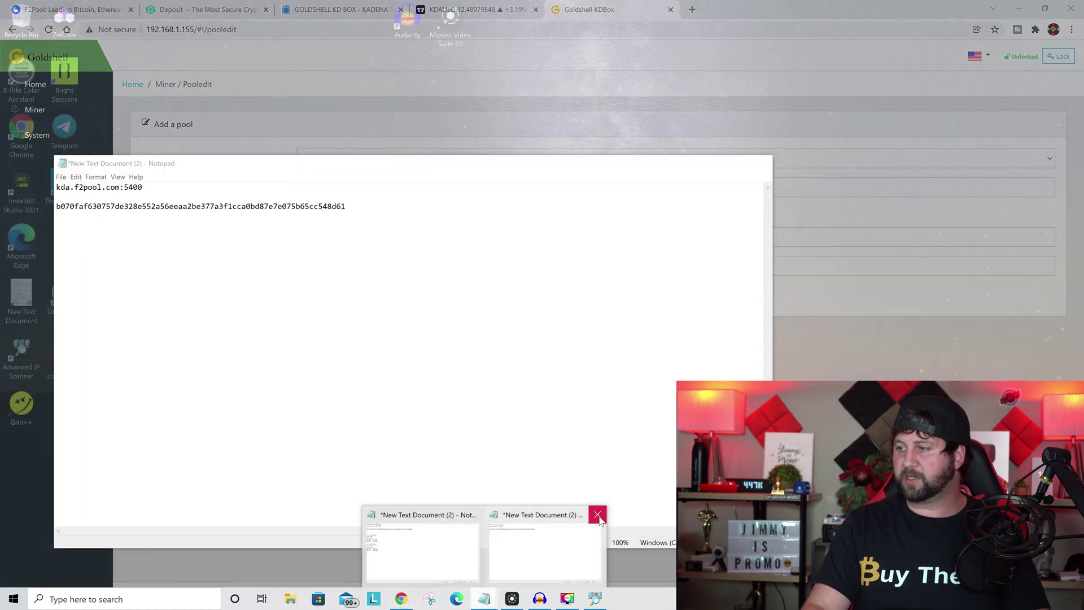
pyautogui.click(593, 514)
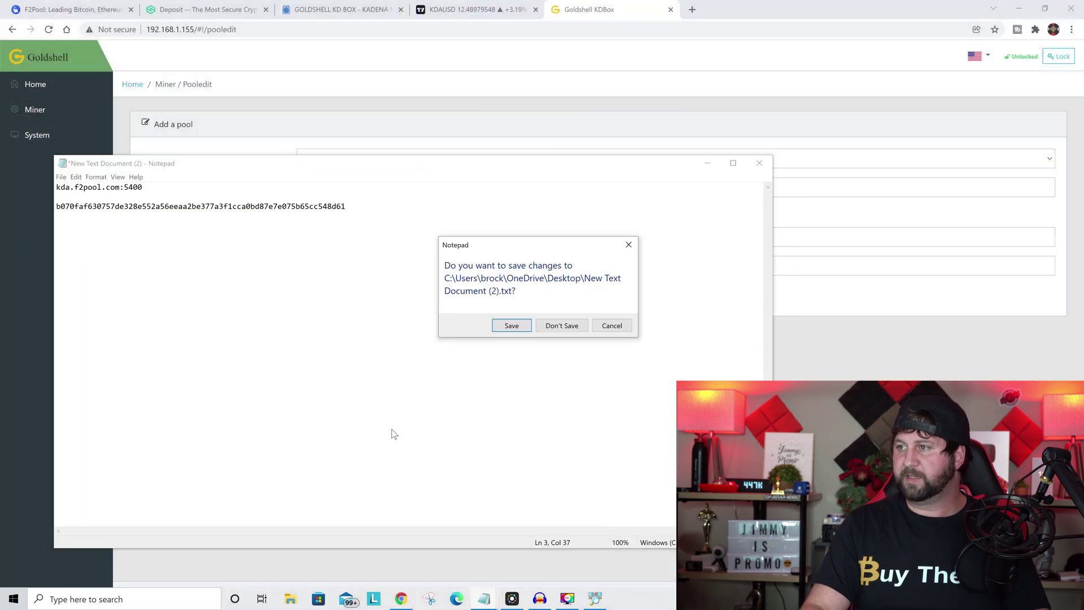
pyautogui.click(561, 325)
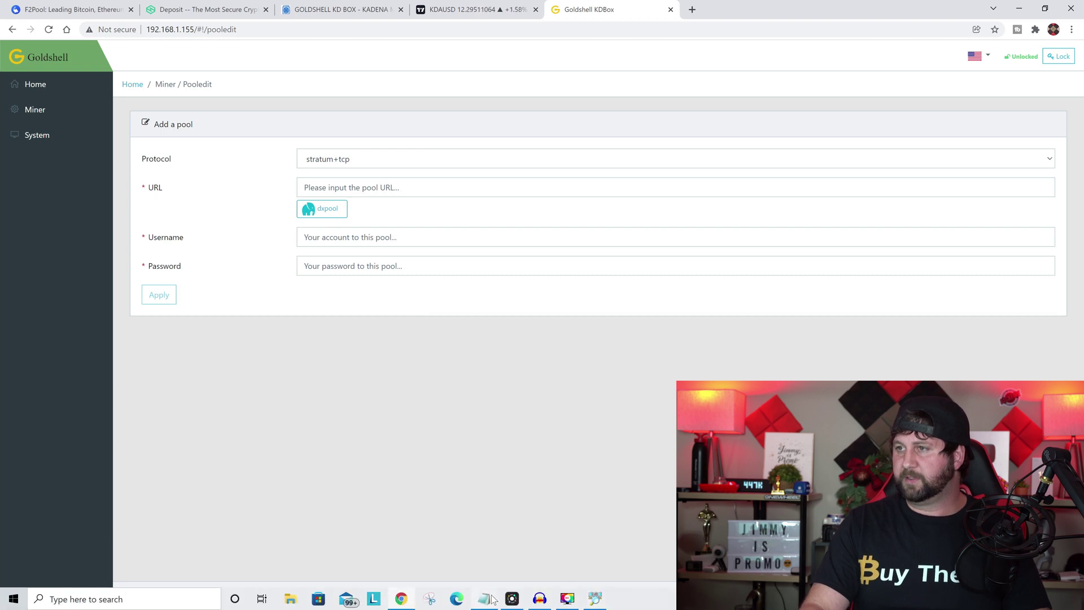
# Paste kda.f2pool.com:5400 from Notepad into the pool URL field, keeping stratum+tcp
pyautogui.click(484, 599)
pyautogui.moveTo(143, 188); pyautogui.dragTo(38, 187)
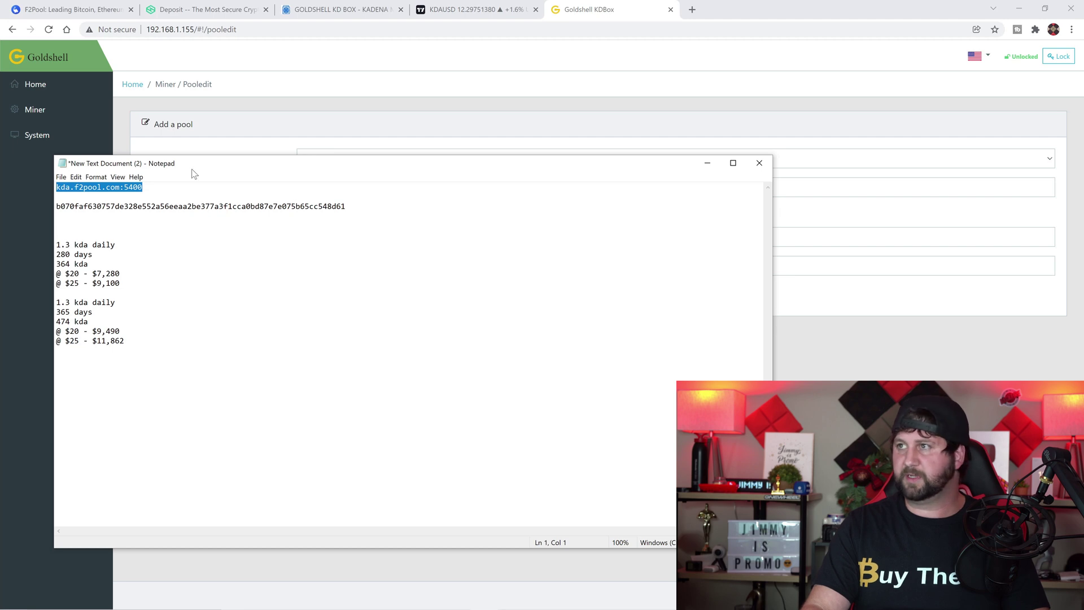
pyautogui.click(581, 83)
pyautogui.click(338, 188)
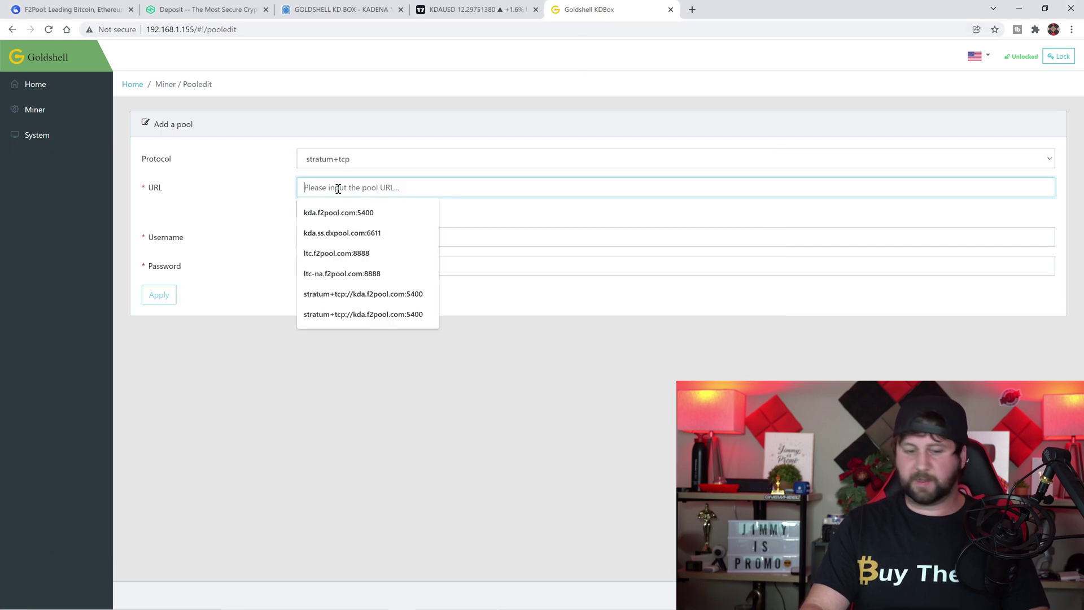
pyautogui.hotkey('ctrl', 'v')
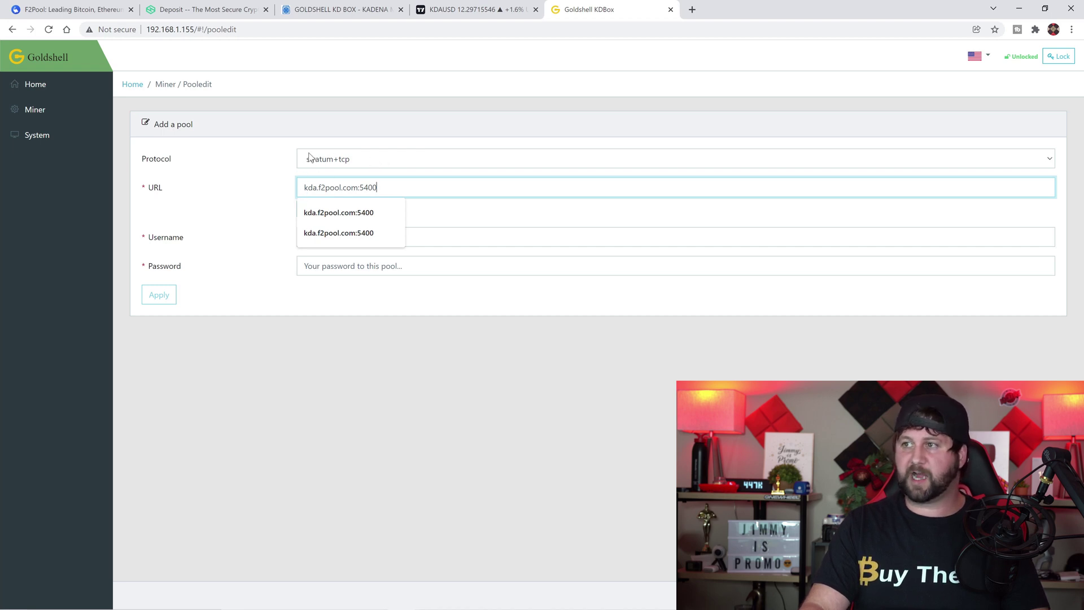
pyautogui.click(299, 160)
pyautogui.click(303, 161)
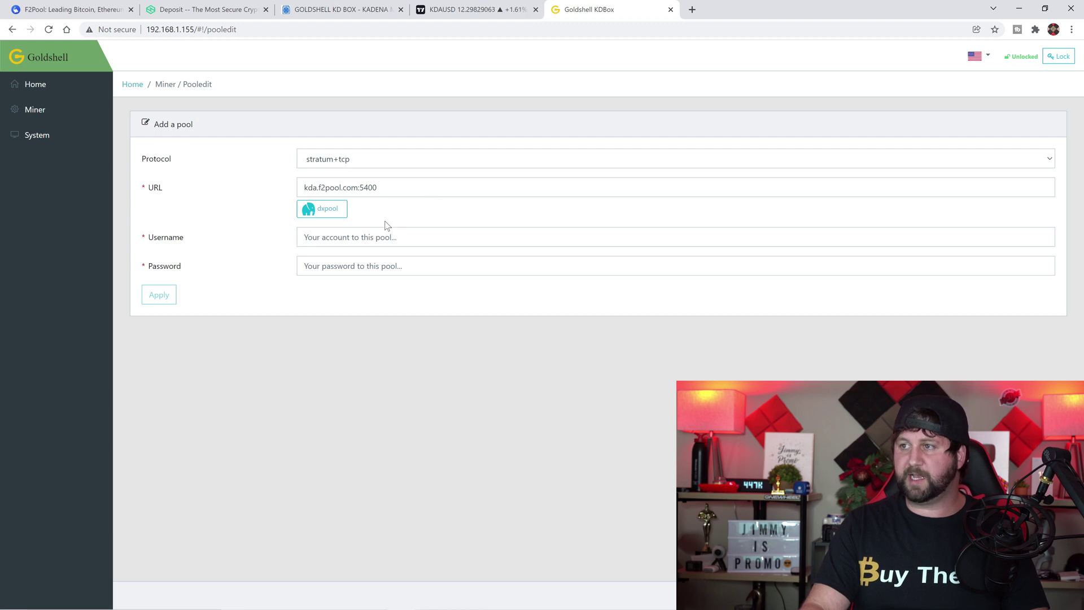
pyautogui.click(327, 238)
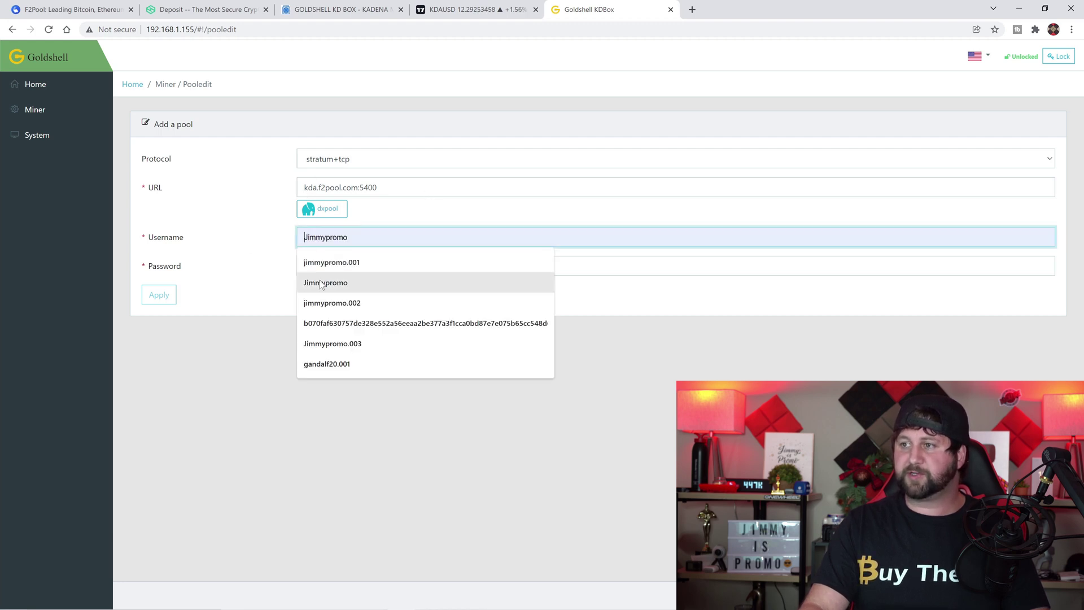
# Copy the wallet address from Notepad and paste it into the pool Username field
pyautogui.click(220, 403)
pyautogui.moveTo(373, 607)
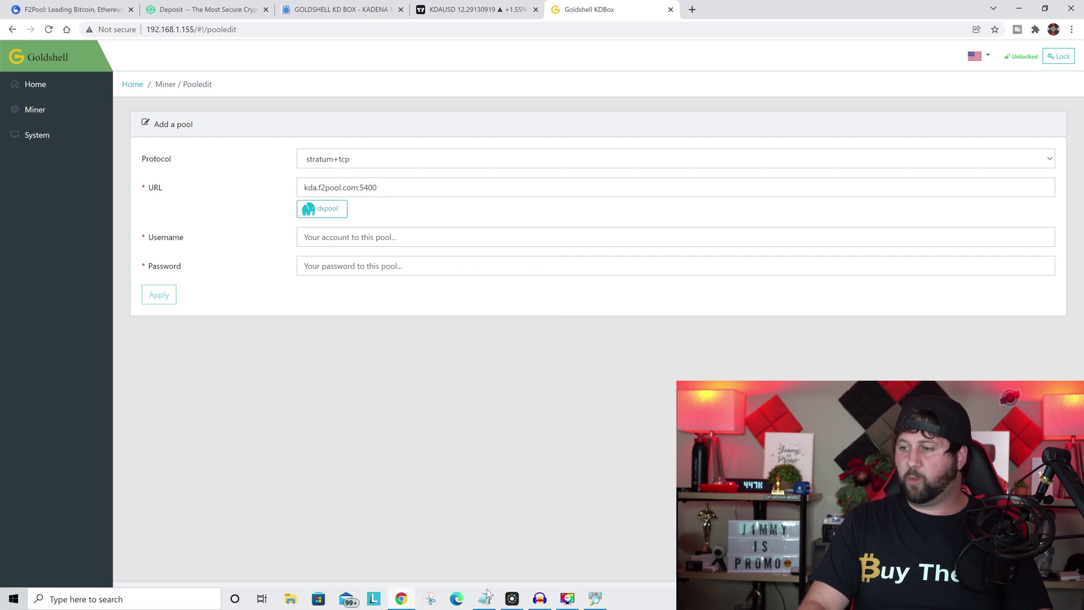
pyautogui.click(486, 596)
pyautogui.click(203, 213)
pyautogui.doubleClick(204, 210)
pyautogui.click(203, 210)
pyautogui.doubleClick(203, 210)
pyautogui.hotkey('ctrl', 'c')
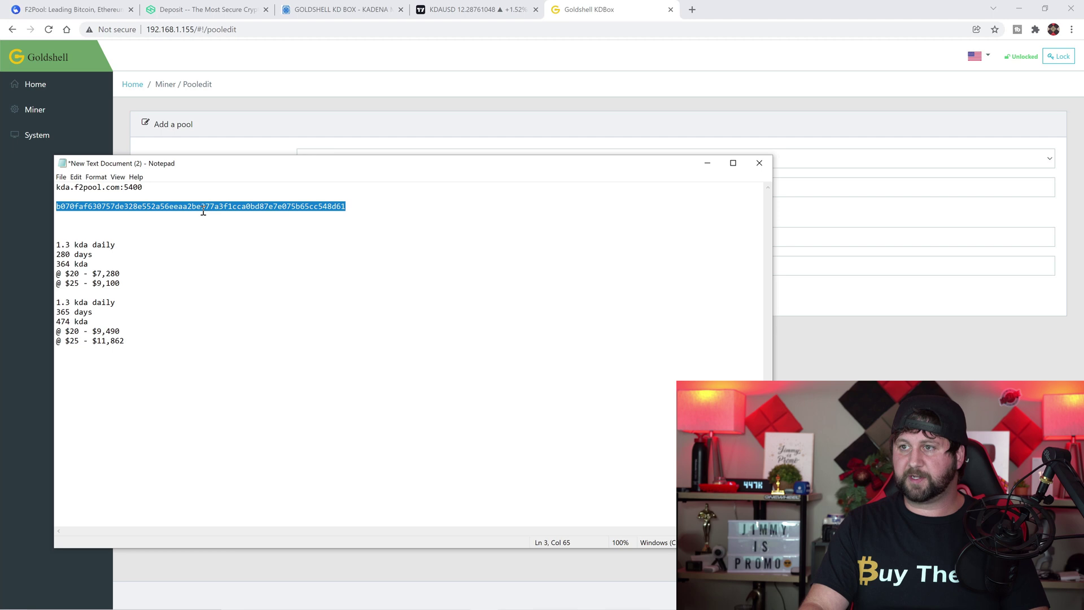
pyautogui.hotkey('alt', 'Tab')
pyautogui.click(382, 237)
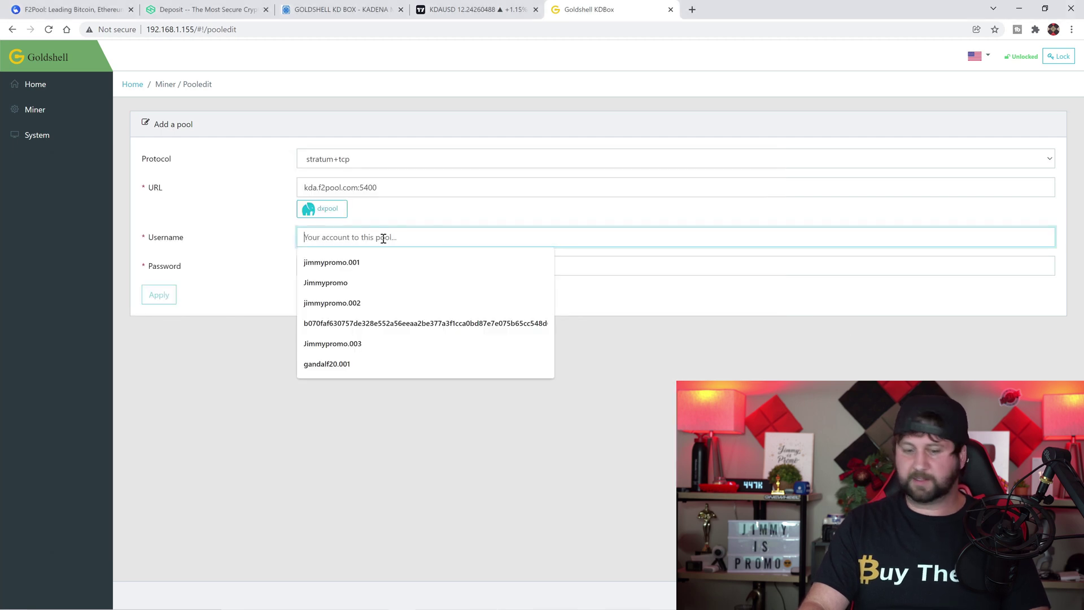
pyautogui.hotkey('ctrl', 'v')
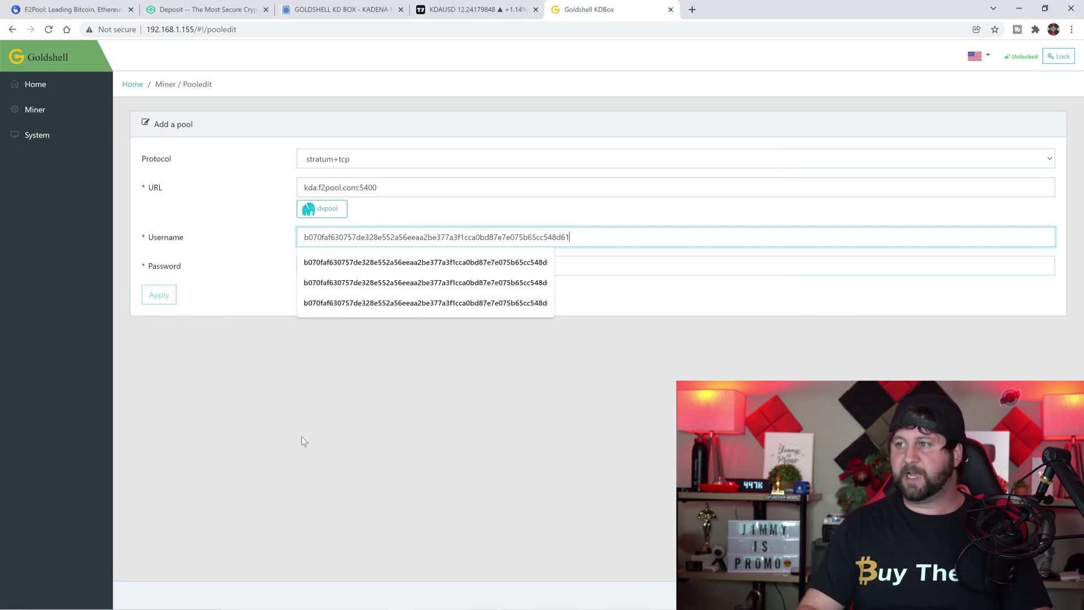
# Append worker suffix .002 to the username, leave Password blank, and apply the pool
pyautogui.click(319, 438)
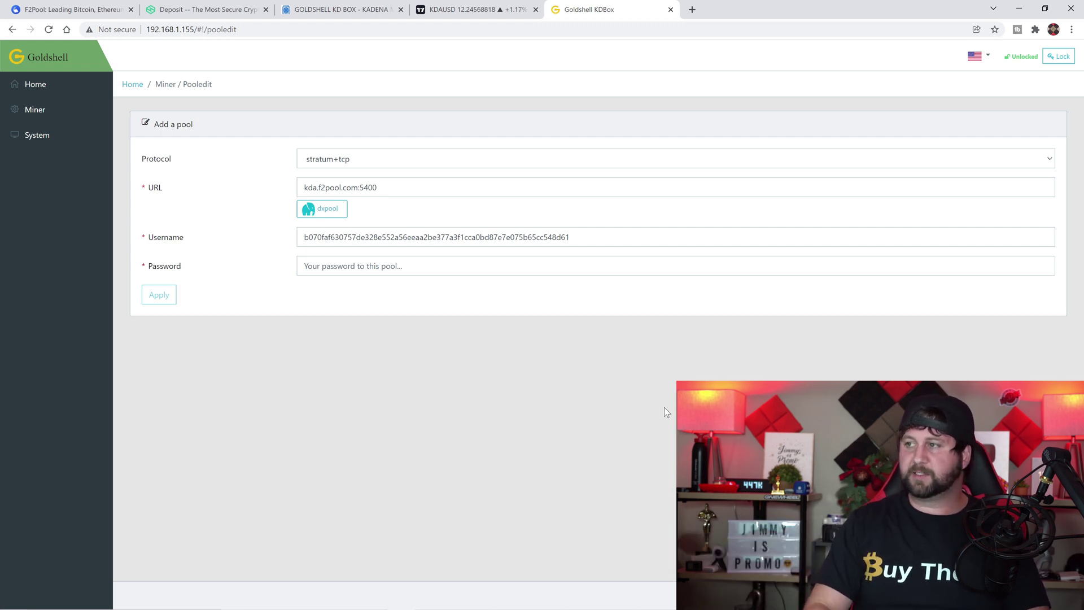
pyautogui.click(607, 245)
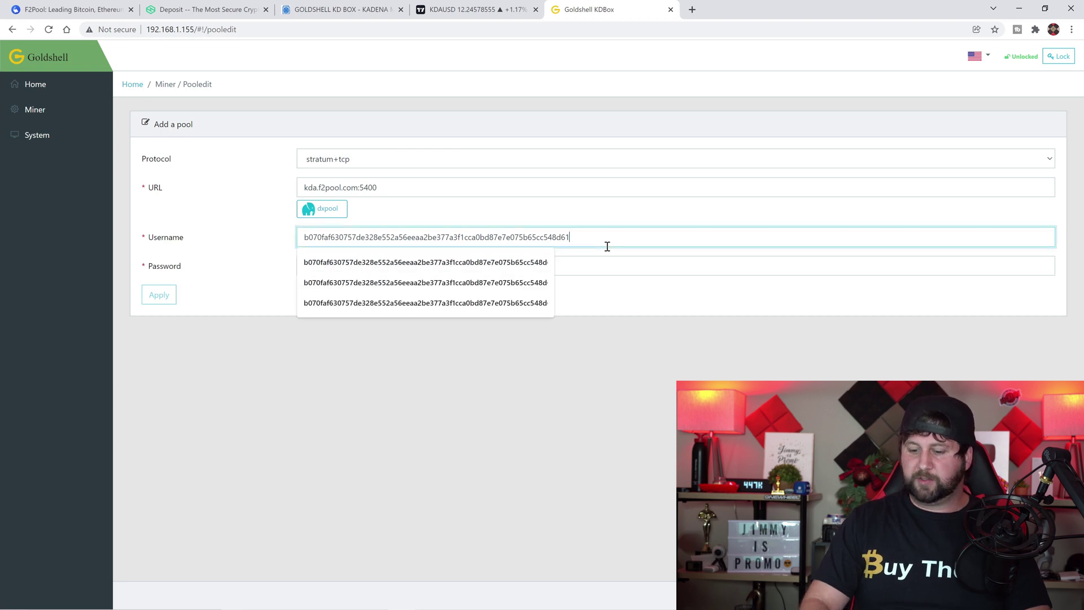
pyautogui.write('002')
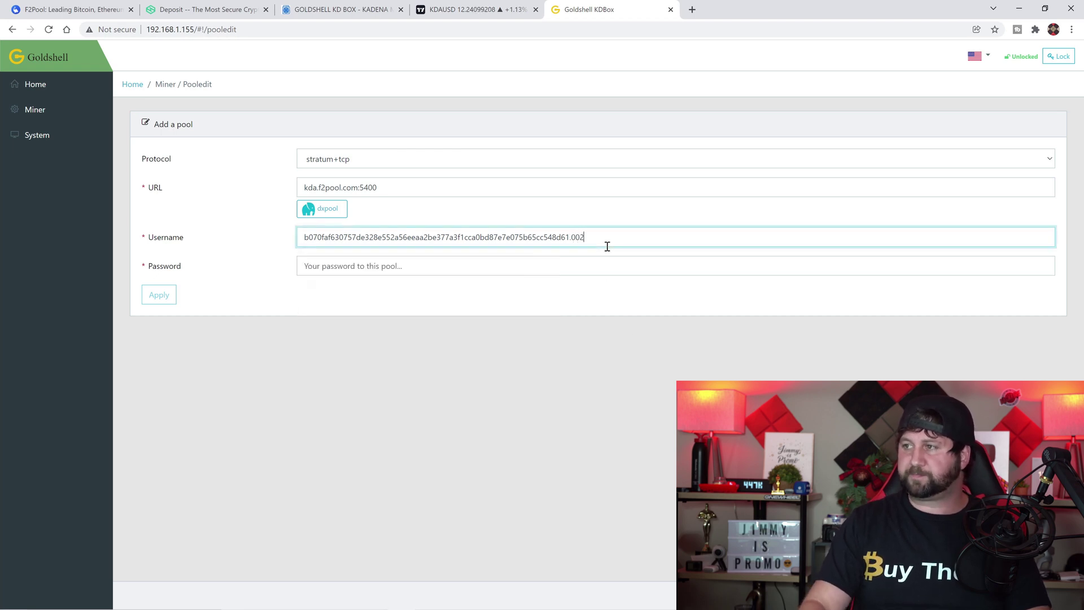
pyautogui.click(456, 266)
pyautogui.click(417, 345)
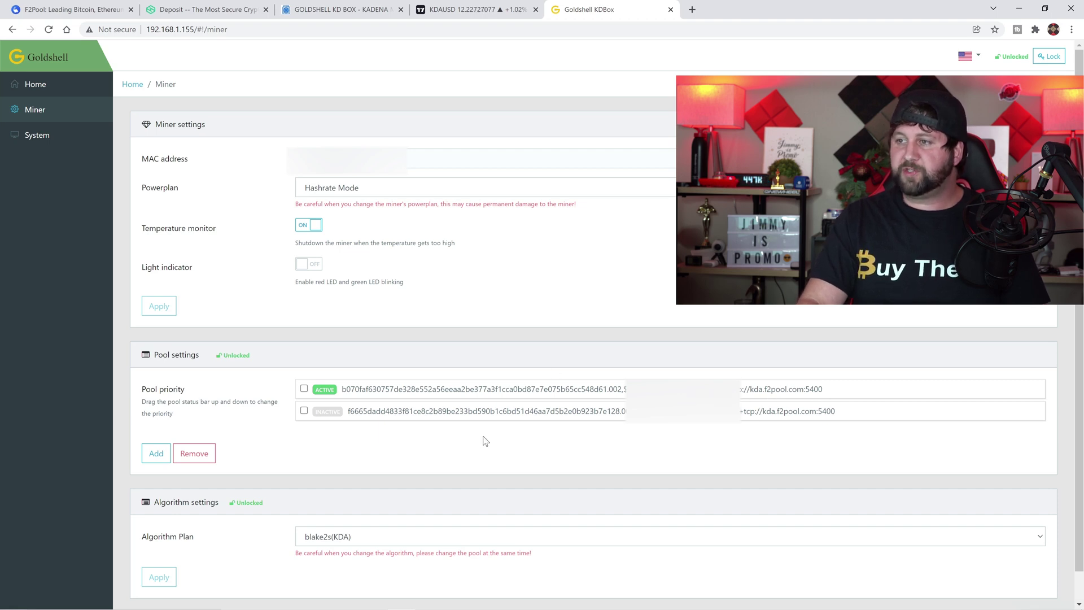
# Lock the KD Box settings and check Home status at about 1590 GH/s with 0.0% rejects
pyautogui.click(1049, 56)
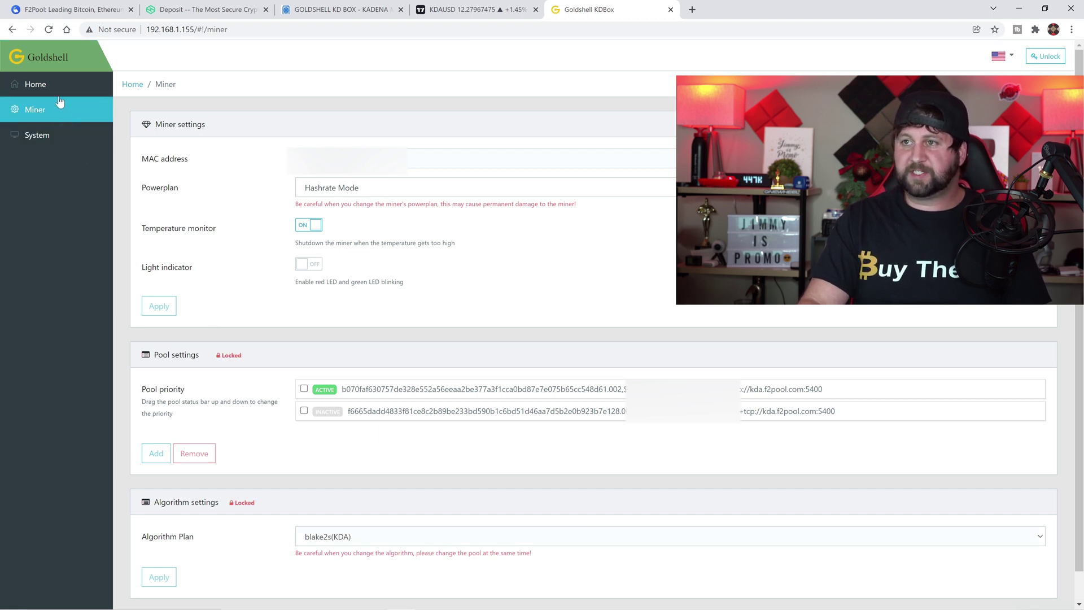
pyautogui.click(35, 83)
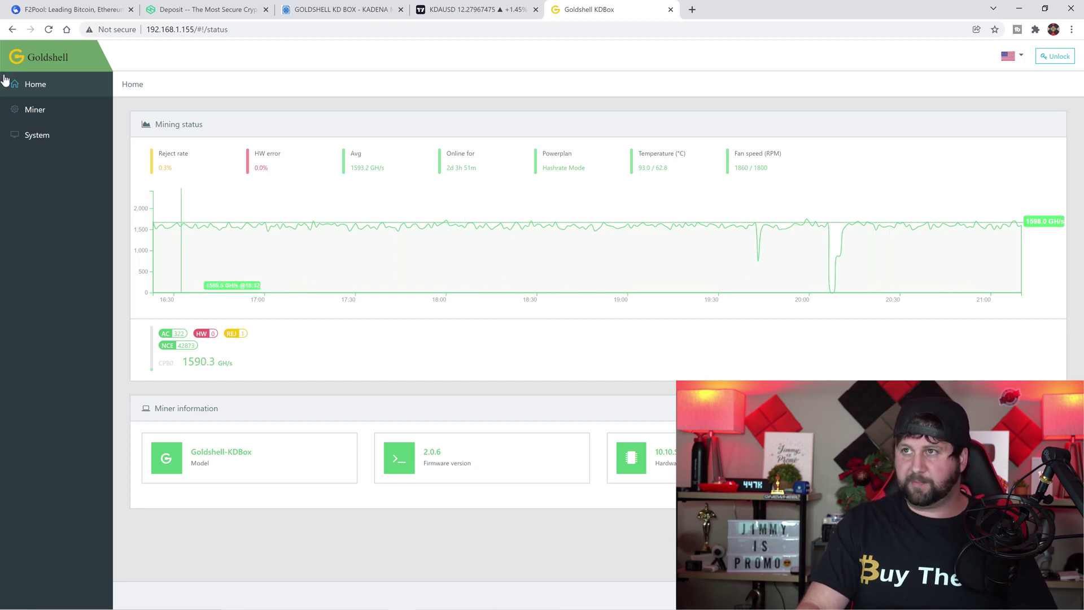
pyautogui.click(71, 9)
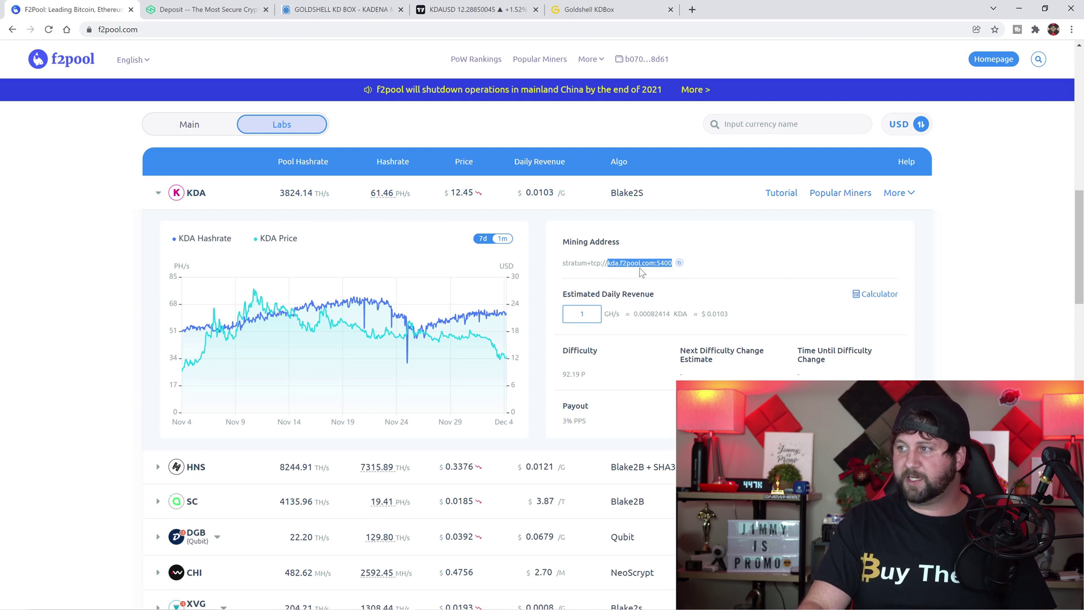
pyautogui.click(203, 9)
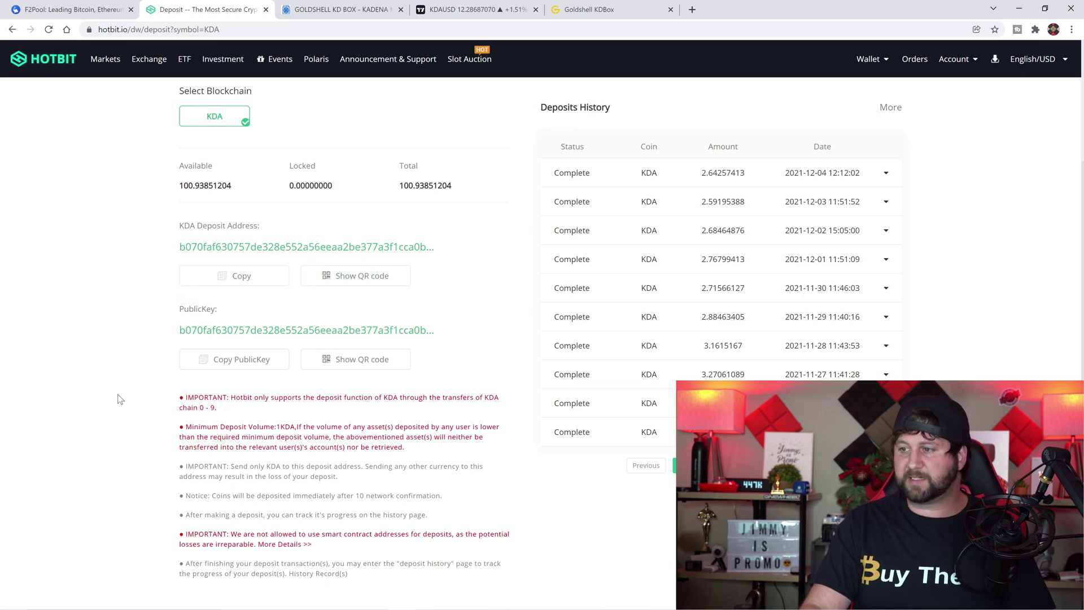
pyautogui.moveTo(439, 606)
pyautogui.click(484, 599)
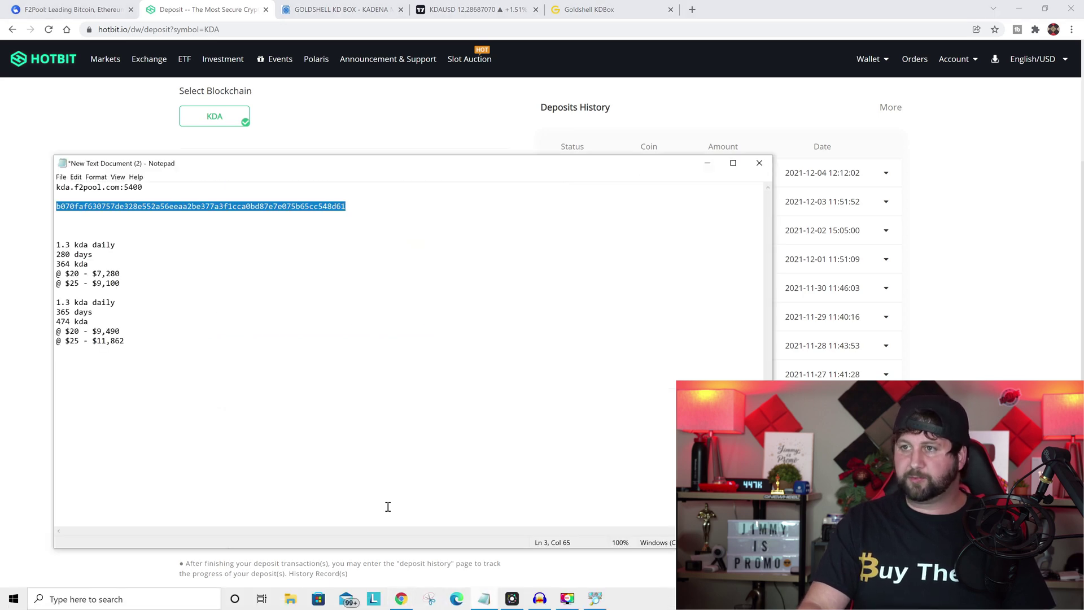
pyautogui.click(212, 265)
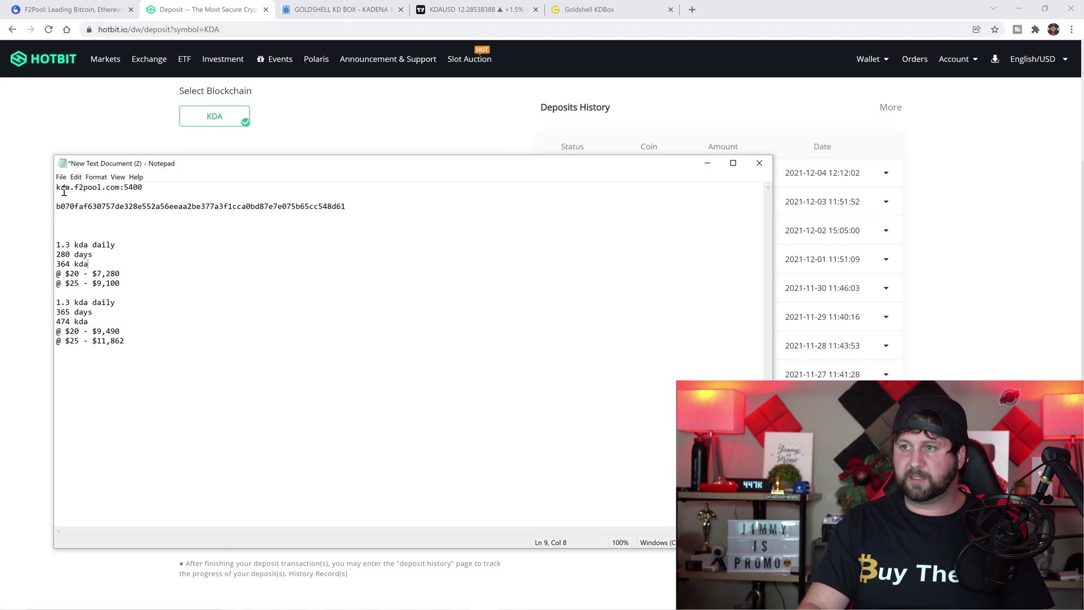
pyautogui.click(573, 9)
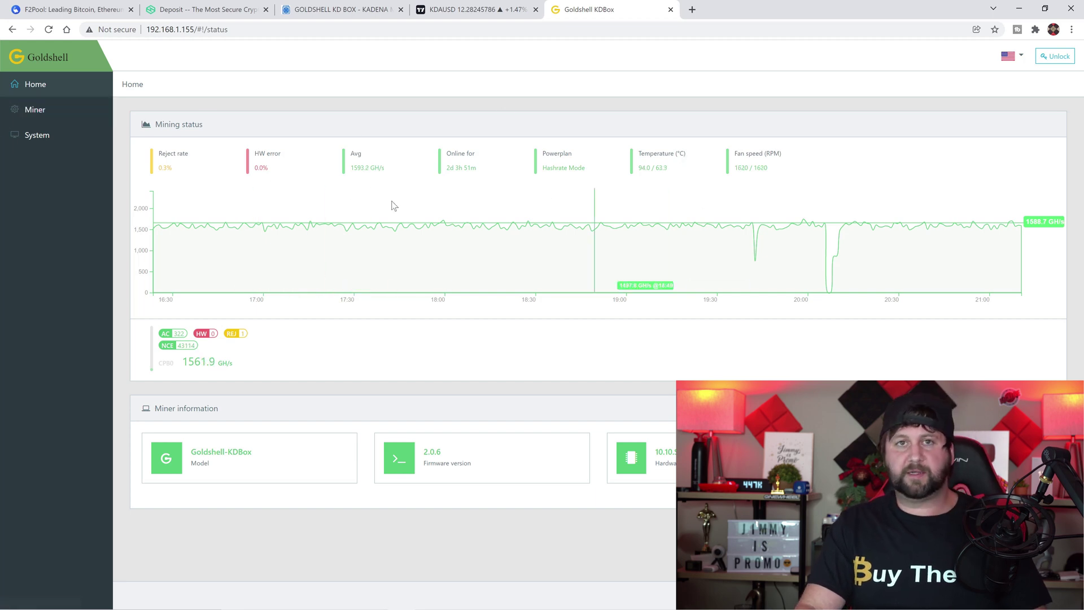
pyautogui.moveTo(568, 605)
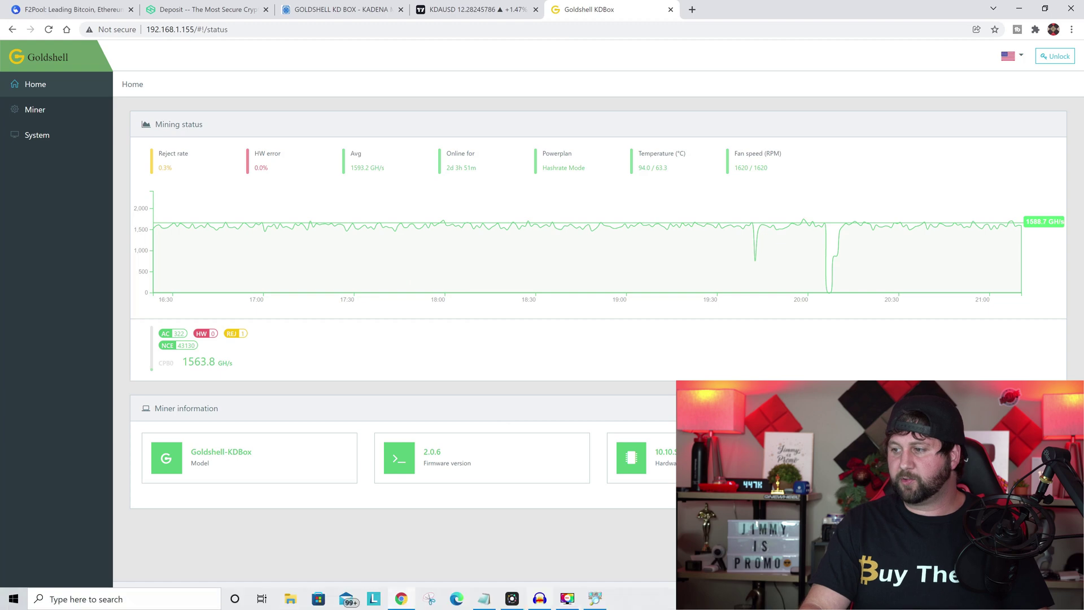
pyautogui.click(485, 600)
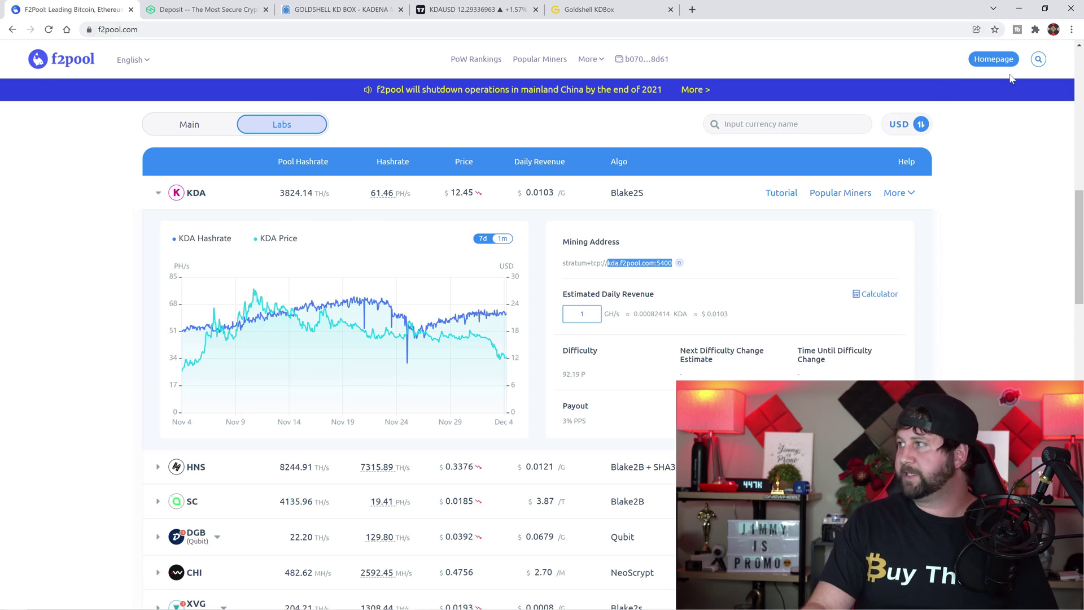
# Search f2pool for the saved wallet address in KDA, showing 2 workers online and 181.06529194 KDA
pyautogui.click(994, 59)
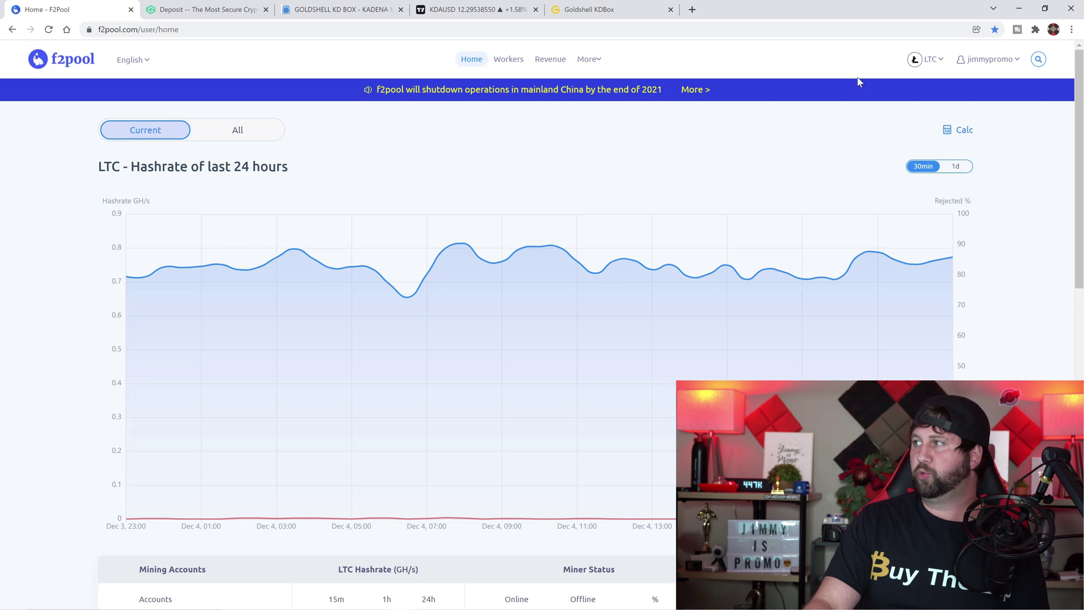
pyautogui.click(915, 59)
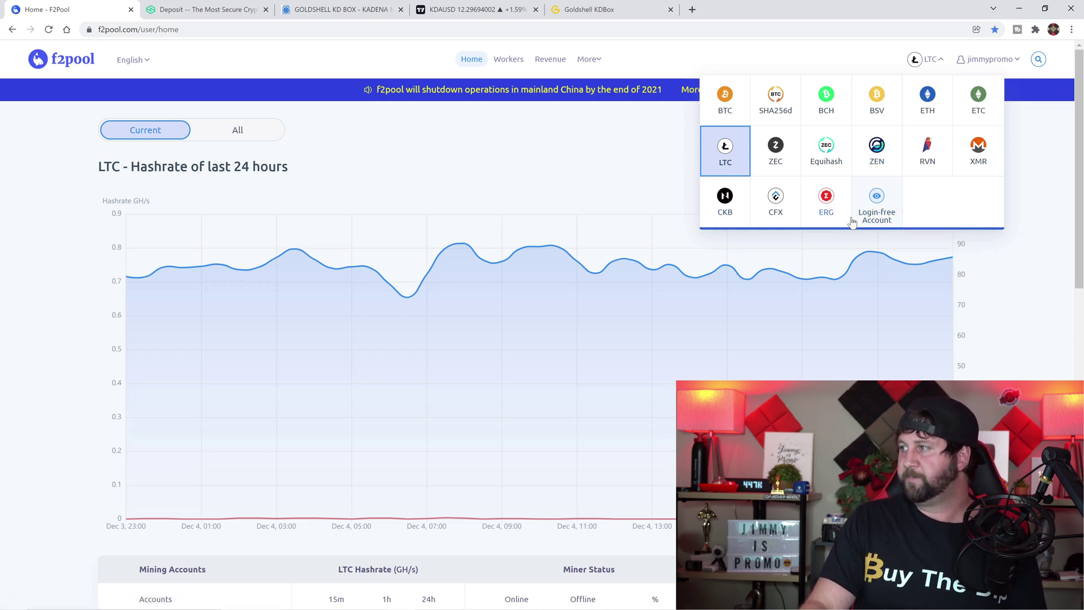
pyautogui.click(881, 209)
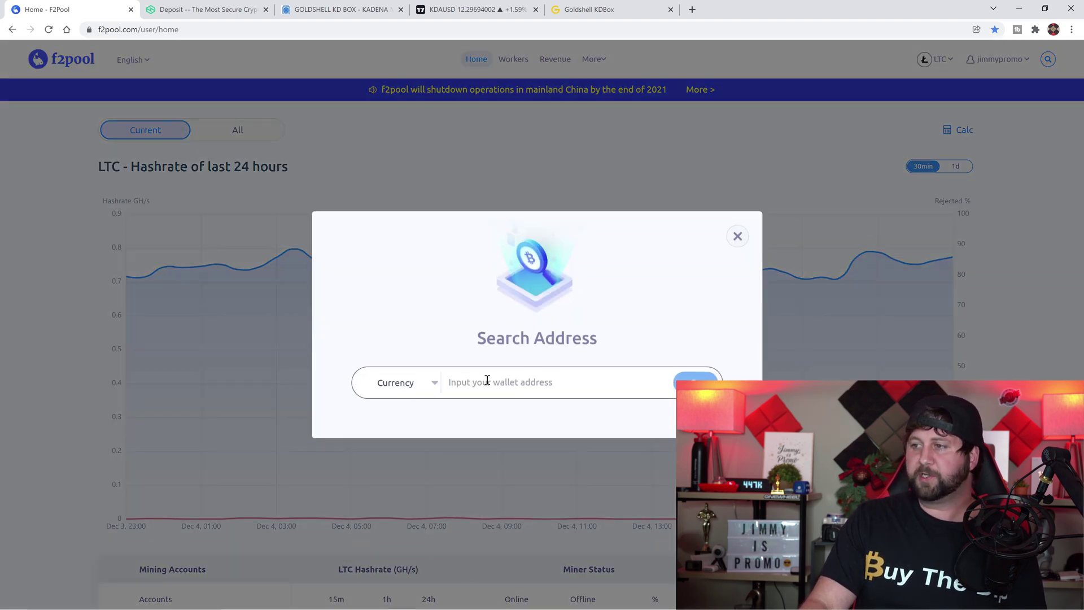
pyautogui.click(488, 380)
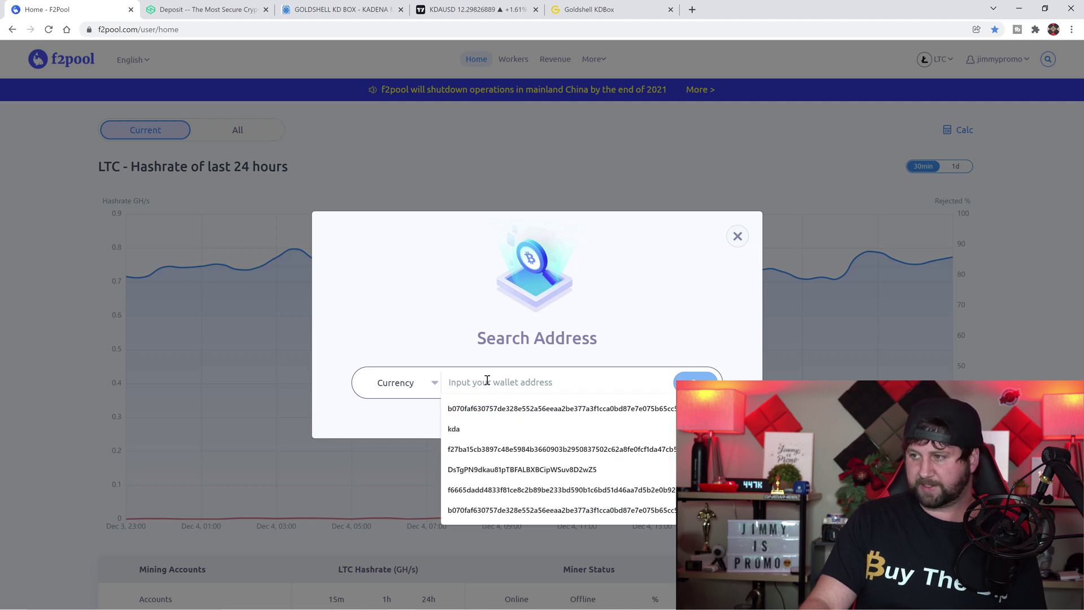
pyautogui.click(493, 409)
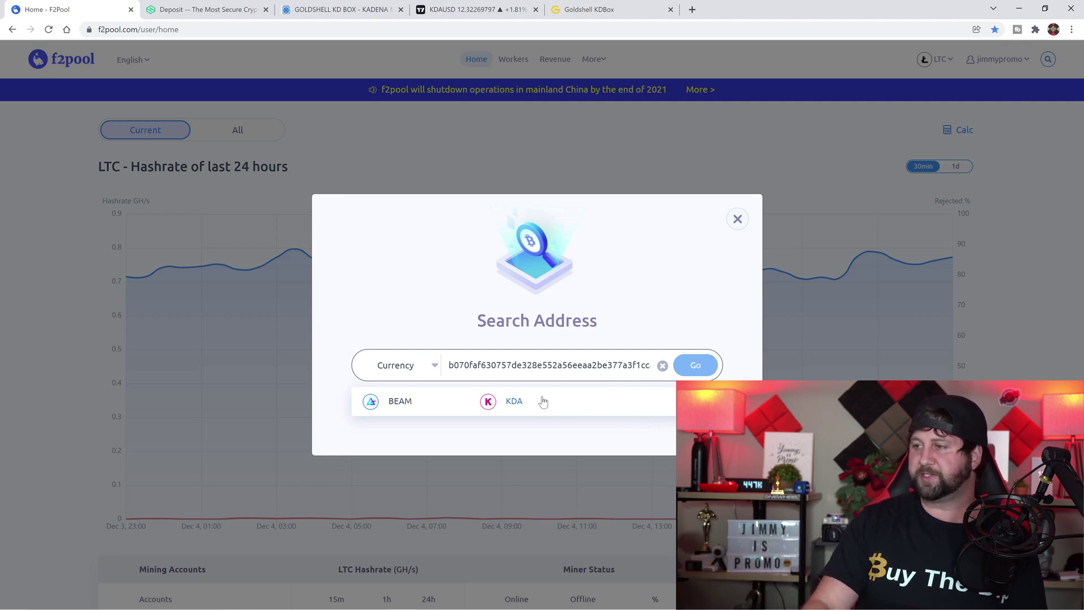
pyautogui.click(514, 403)
pyautogui.click(695, 365)
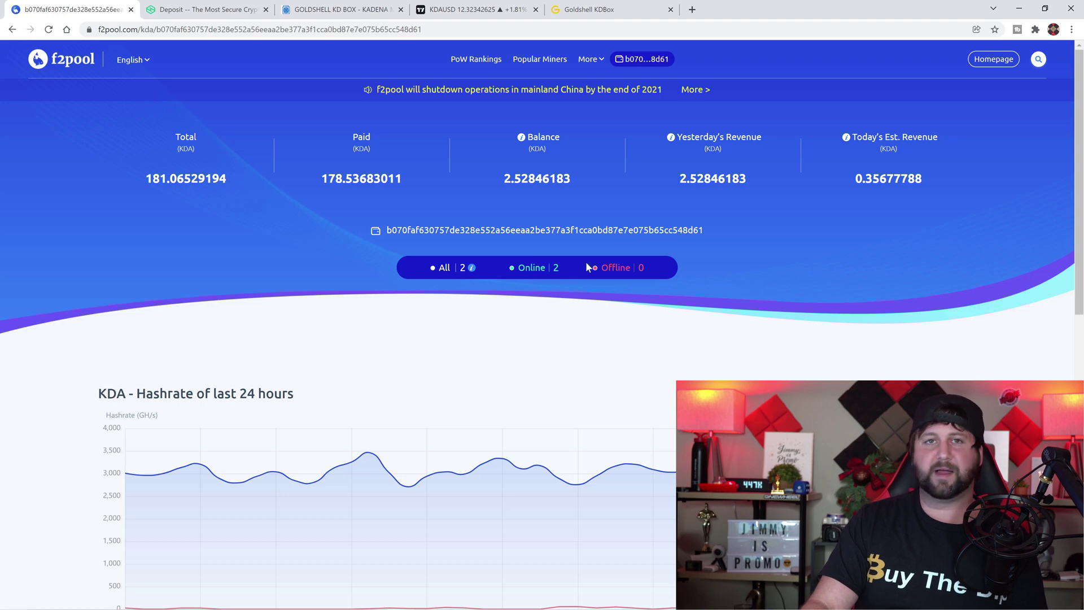
# Confirm workers 001 and 002 are hashing, then view the 32-record KDA payout history
pyautogui.scroll(-4, 559, 335)
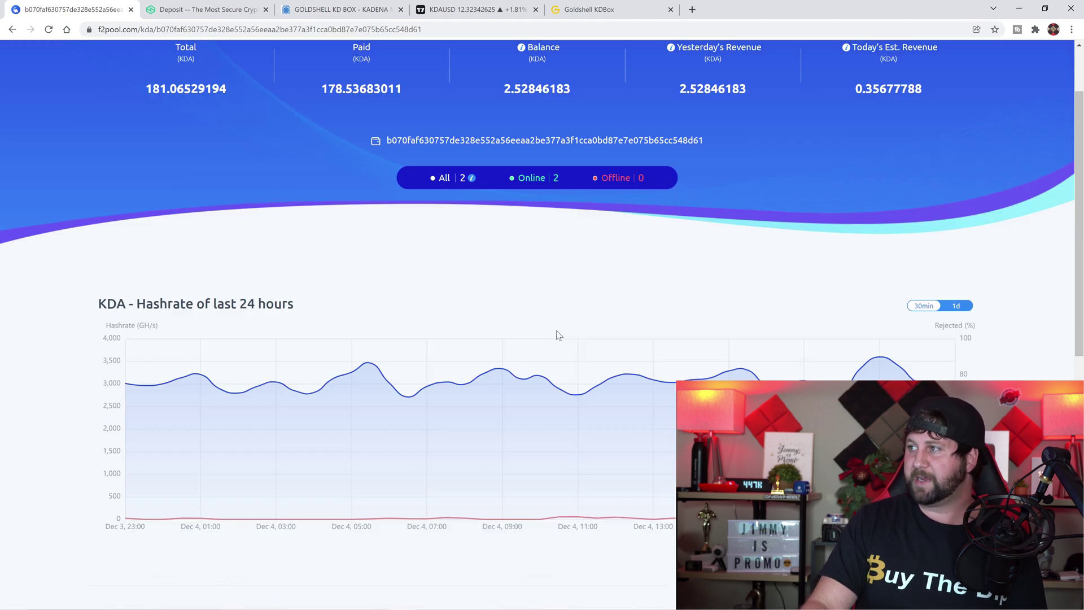
pyautogui.scroll(-4, 350, 488)
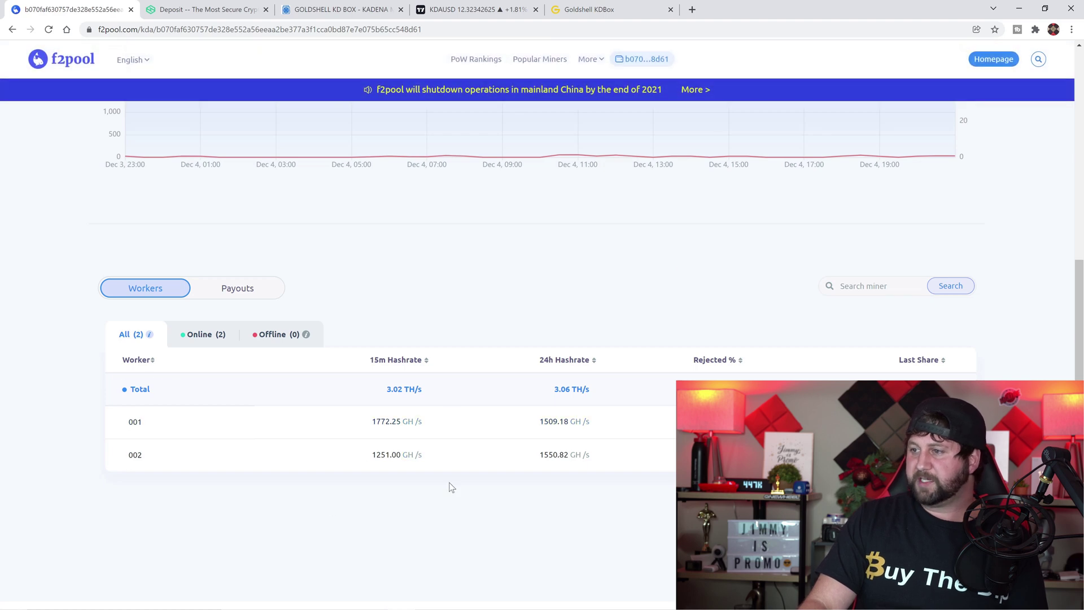
pyautogui.click(240, 294)
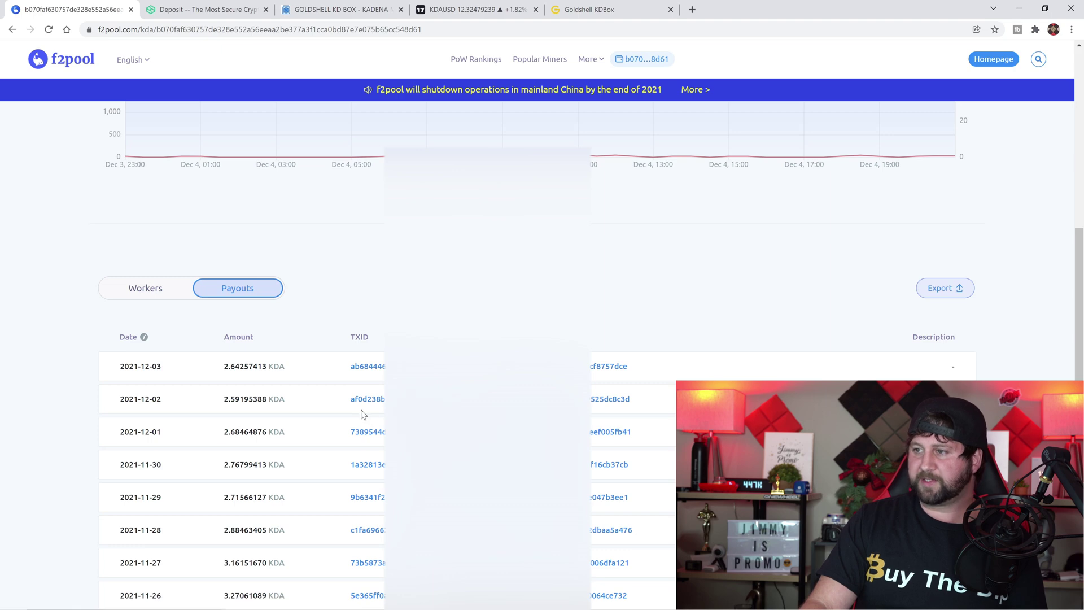
pyautogui.scroll(-3, 373, 388)
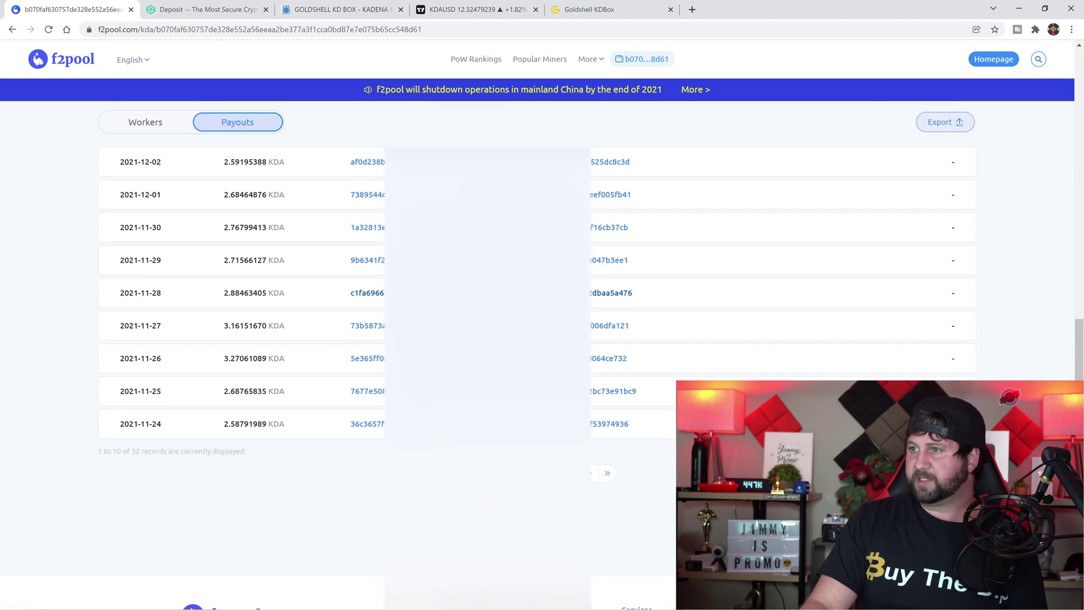
pyautogui.scroll(5, 429, 339)
pyautogui.scroll(-4, 372, 339)
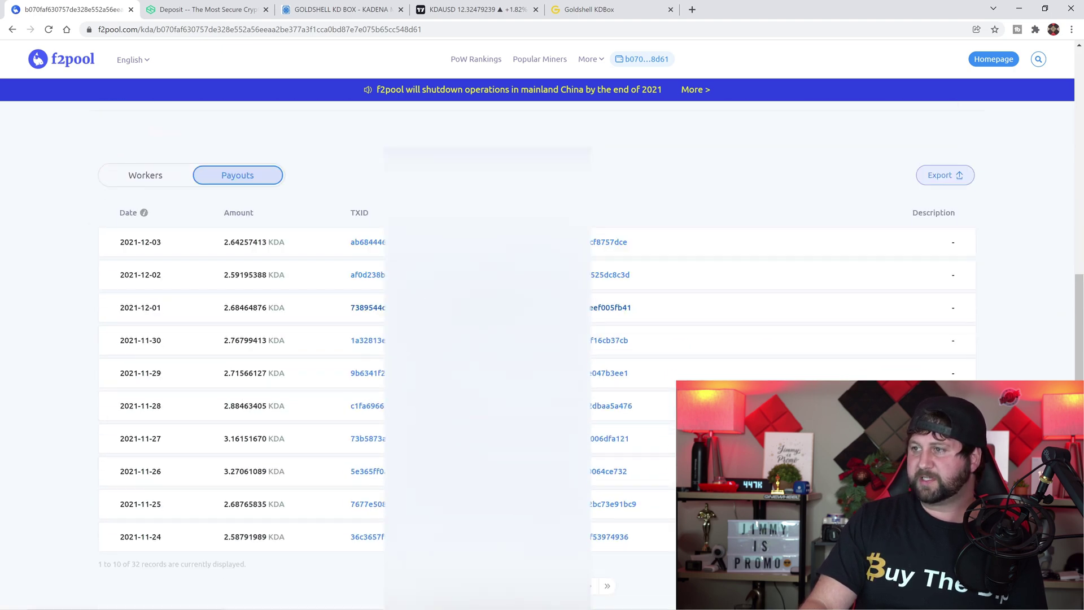
# Highlight the daily payout amounts for 2021-12-03, 2021-12-01 and another day
pyautogui.moveTo(350, 213); pyautogui.dragTo(376, 217)
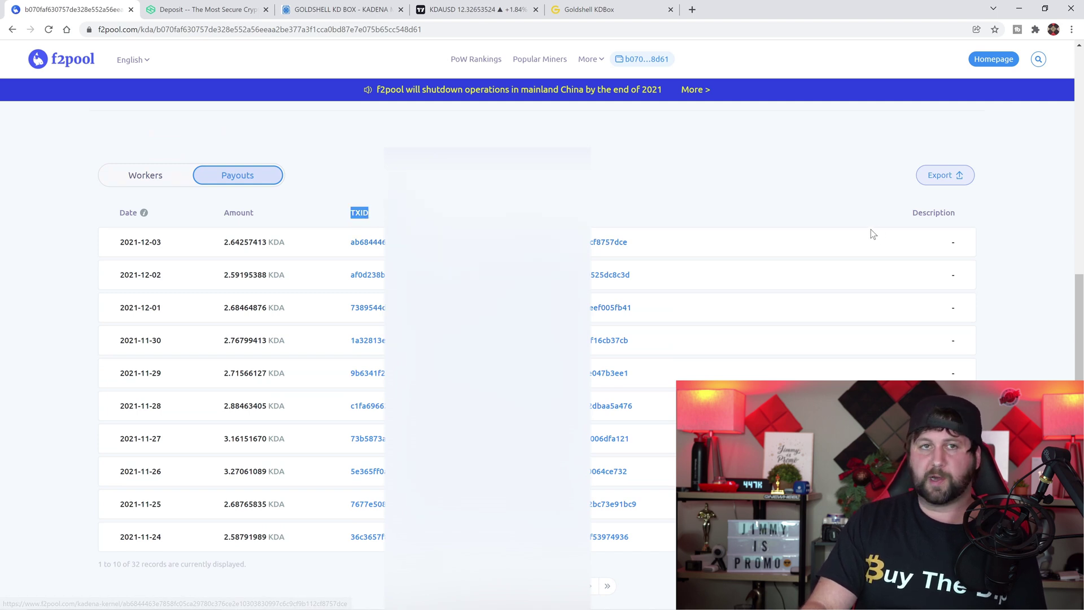
pyautogui.click(223, 260)
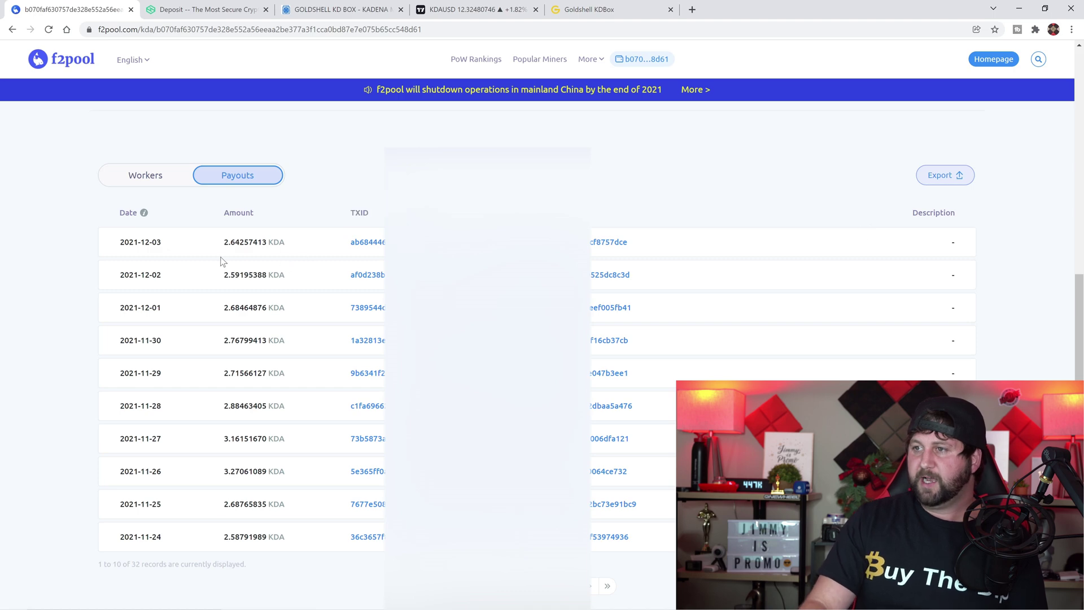
pyautogui.moveTo(221, 244); pyautogui.dragTo(305, 247)
pyautogui.moveTo(262, 275); pyautogui.dragTo(300, 308)
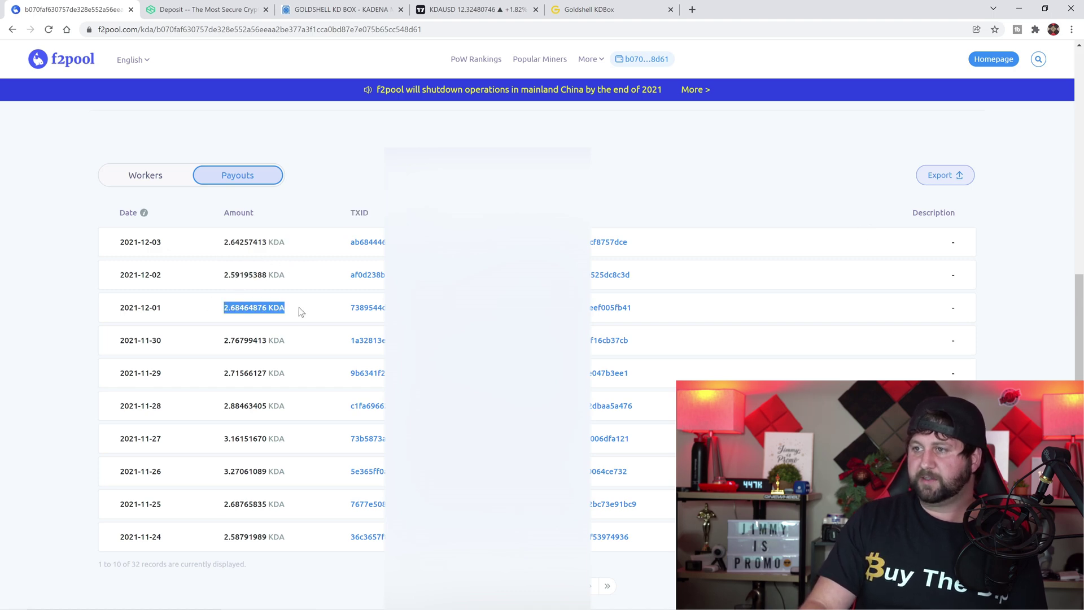
pyautogui.moveTo(227, 337); pyautogui.dragTo(296, 382)
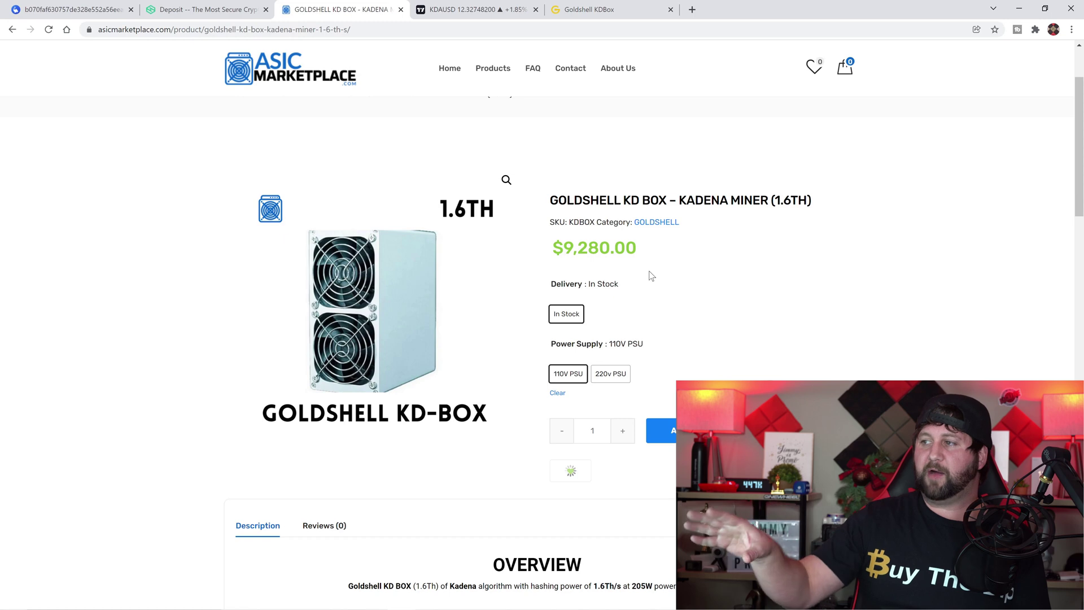